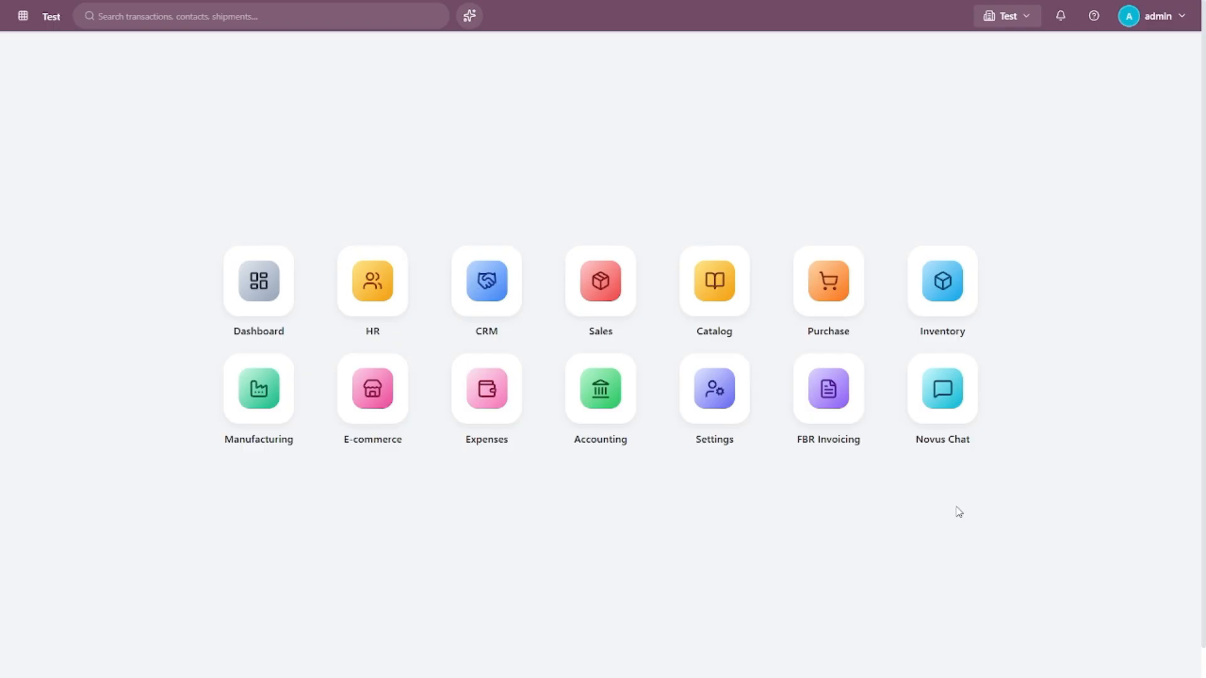
# Open the vendor payments in Accounting and start registering a new manual payment without a bill.
pyautogui.click(598, 391)
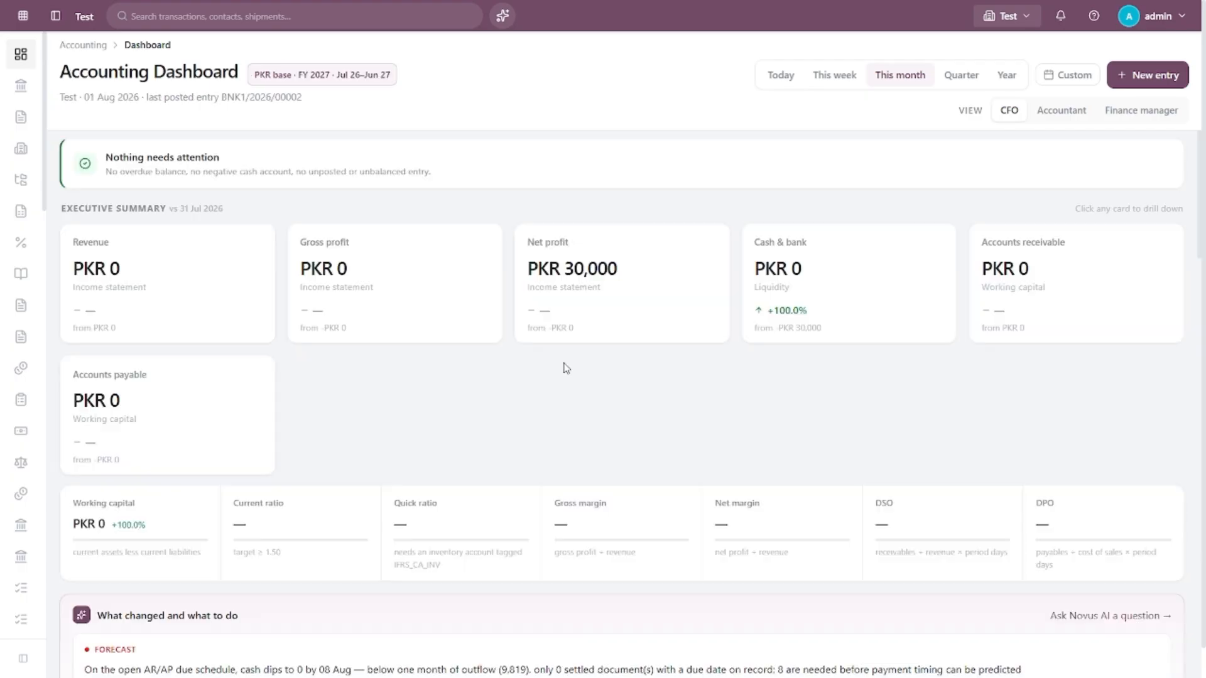
pyautogui.moveTo(86, 312)
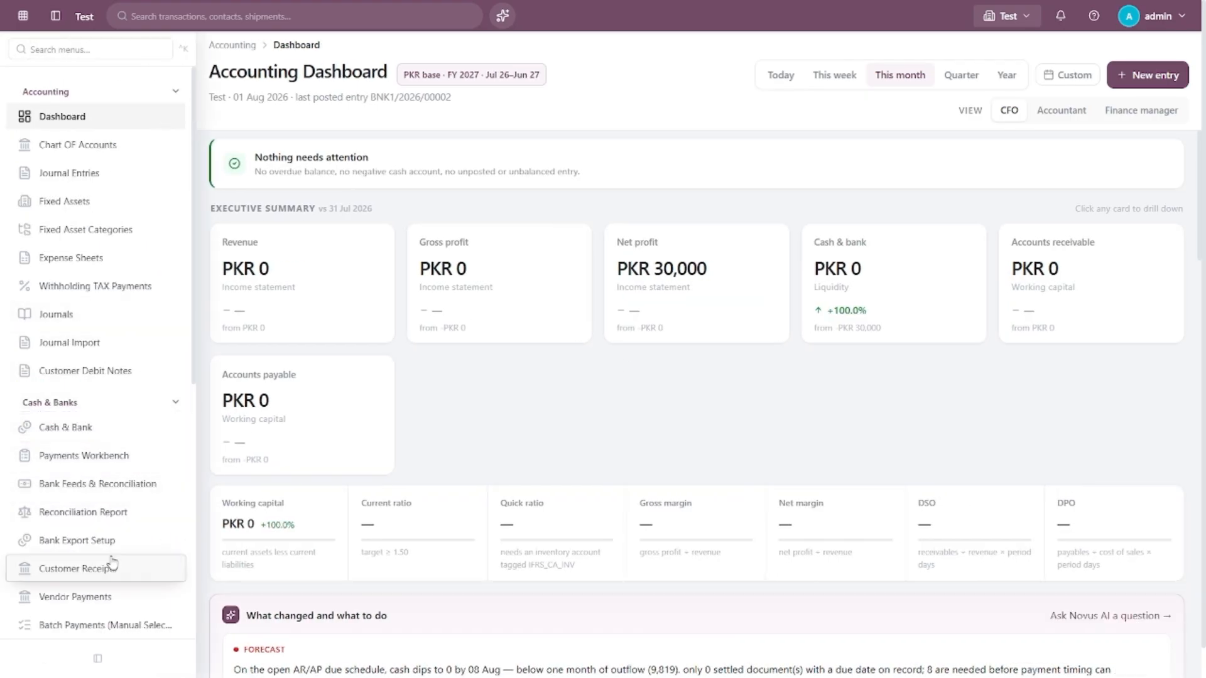
pyautogui.click(126, 597)
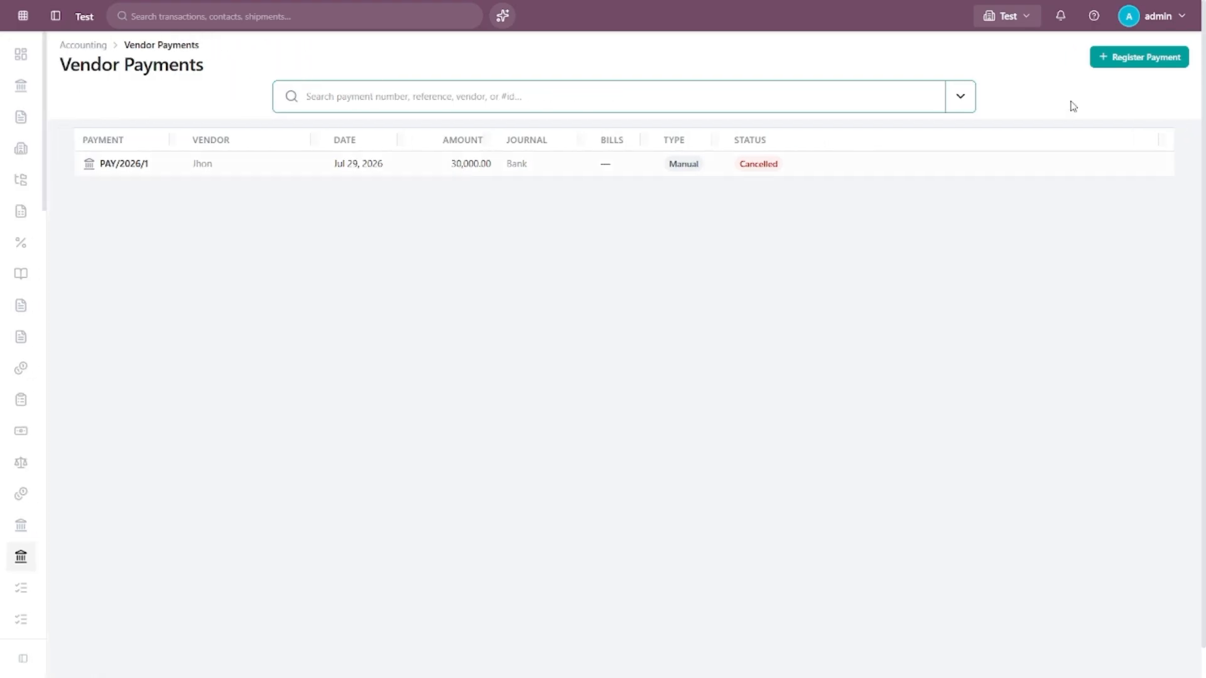
pyautogui.click(1135, 62)
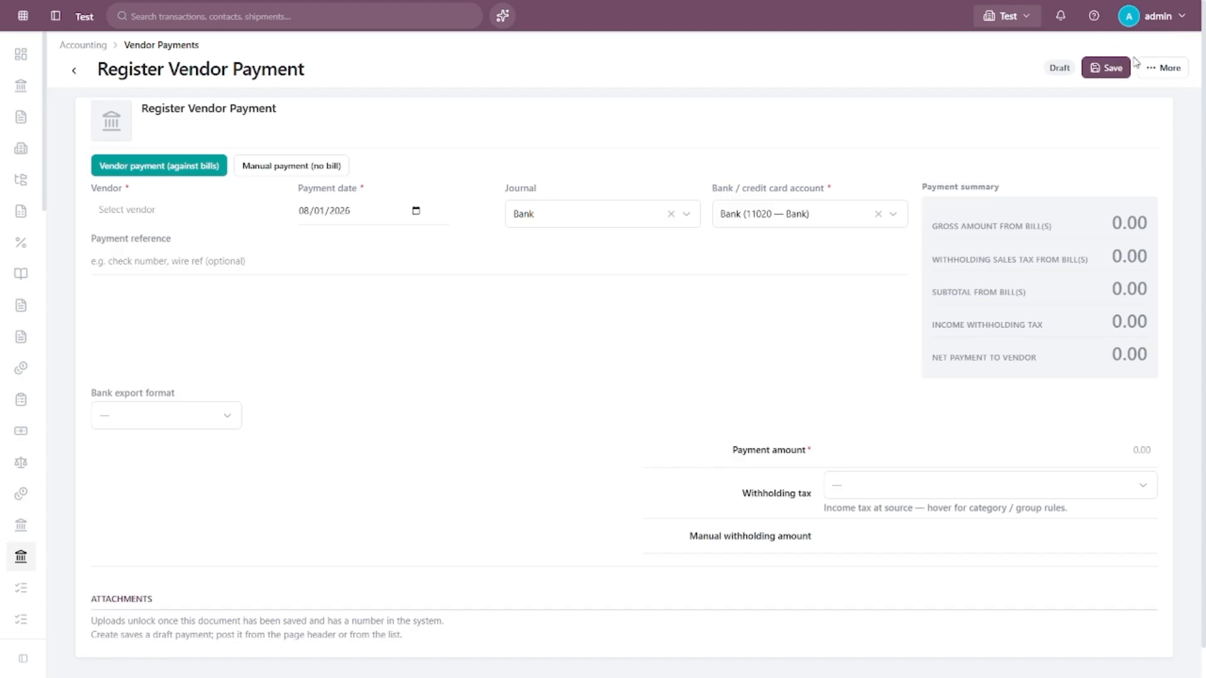
pyautogui.click(275, 178)
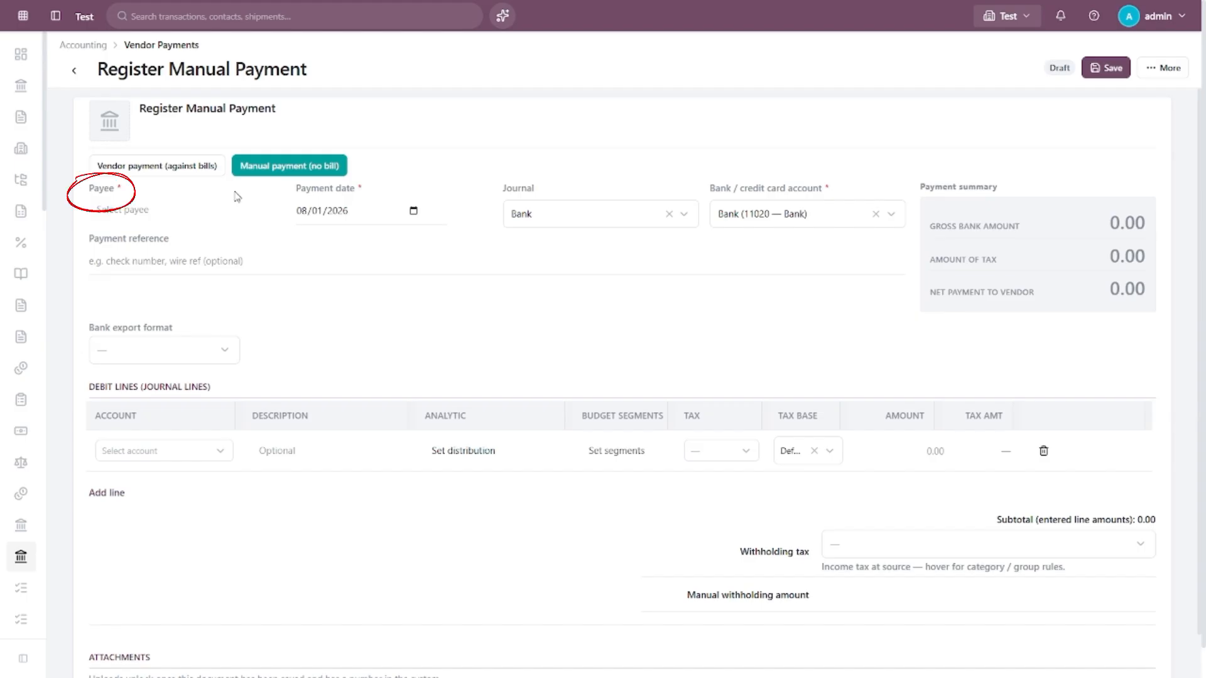
# Select the vendor as the payee and set the payment date to 07/28/2026.
pyautogui.click(223, 210)
pyautogui.click(210, 270)
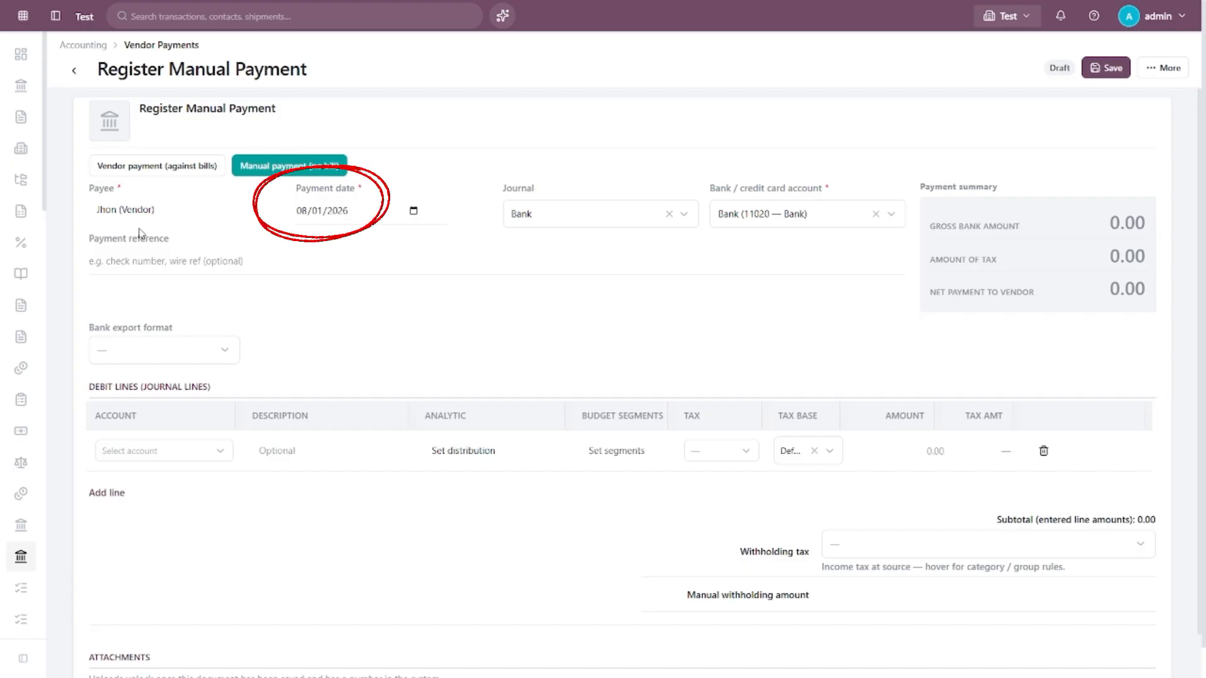
pyautogui.click(412, 212)
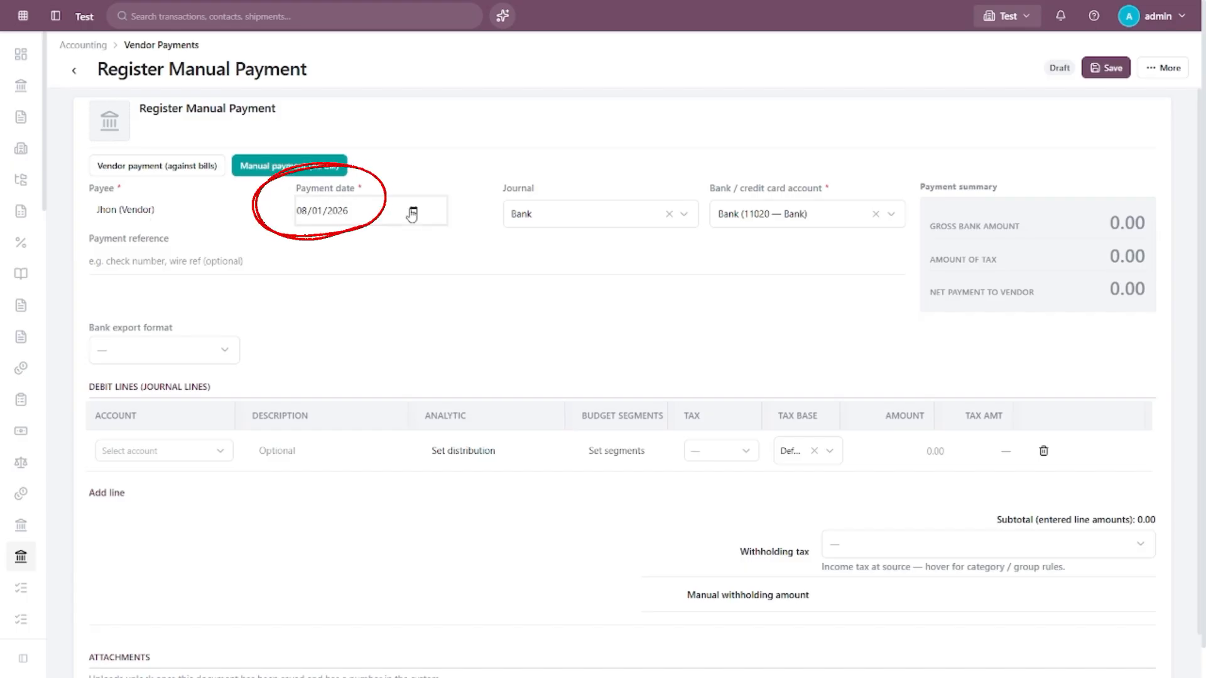
pyautogui.click(369, 301)
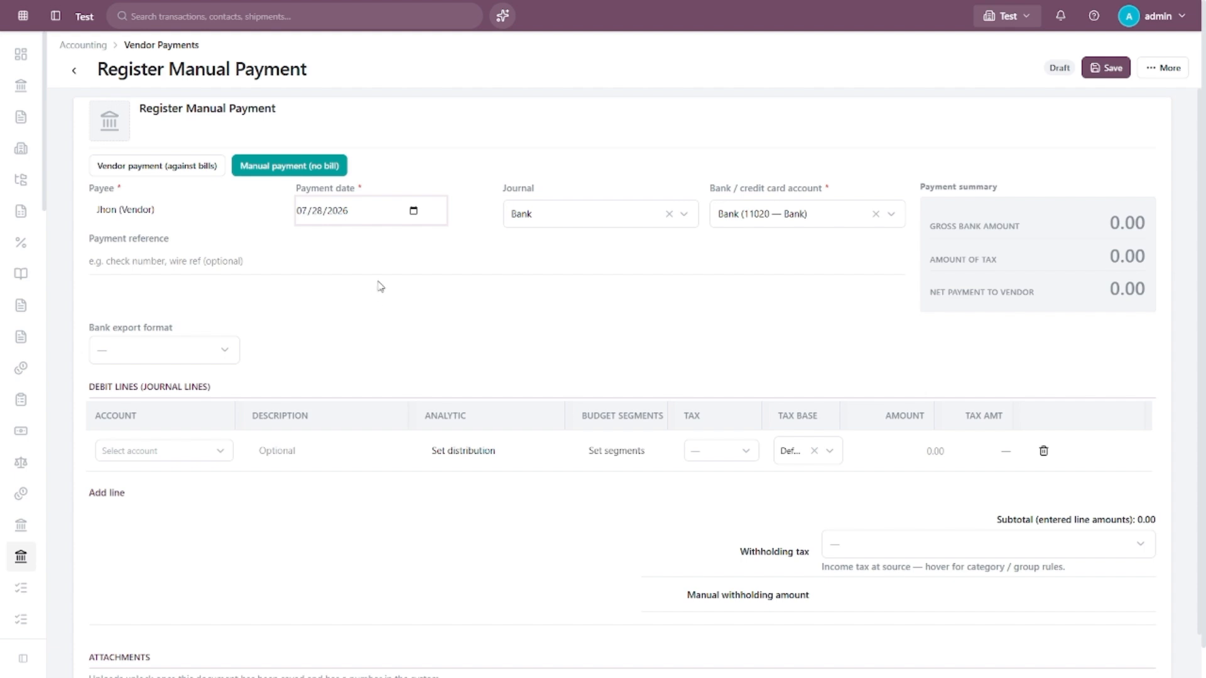
pyautogui.click(375, 245)
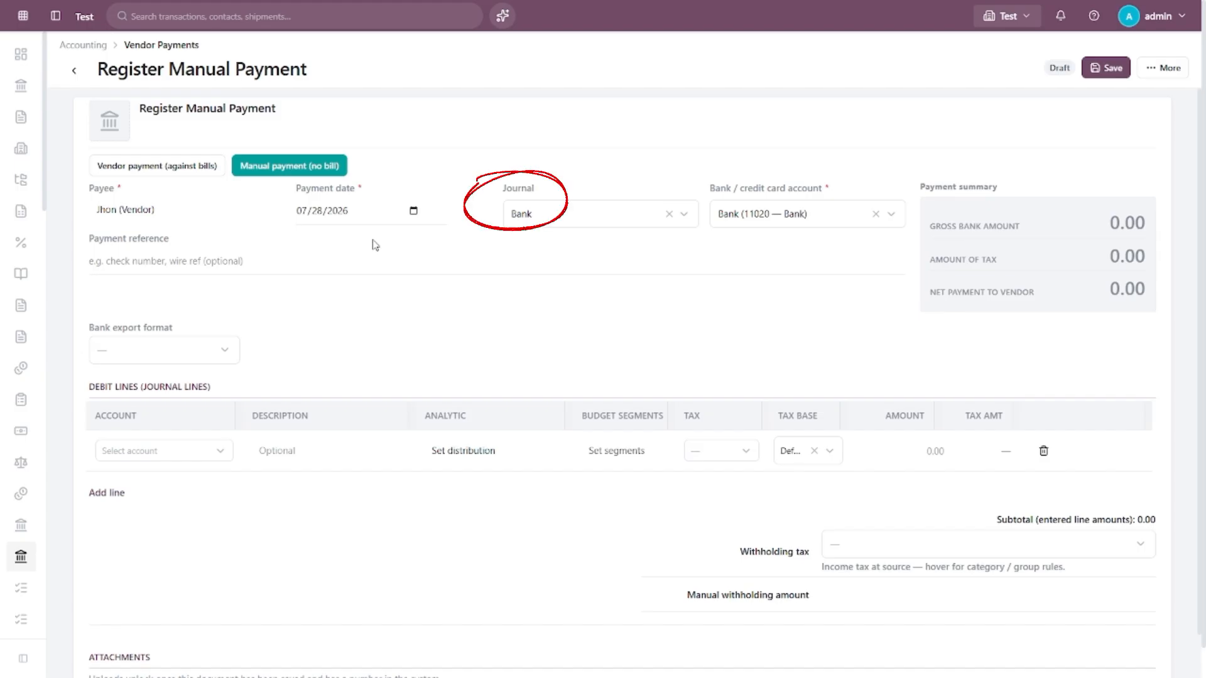
# Choose Bank as the journal and Bank (11020 — Bank) as the bank / credit card account.
pyautogui.click(556, 227)
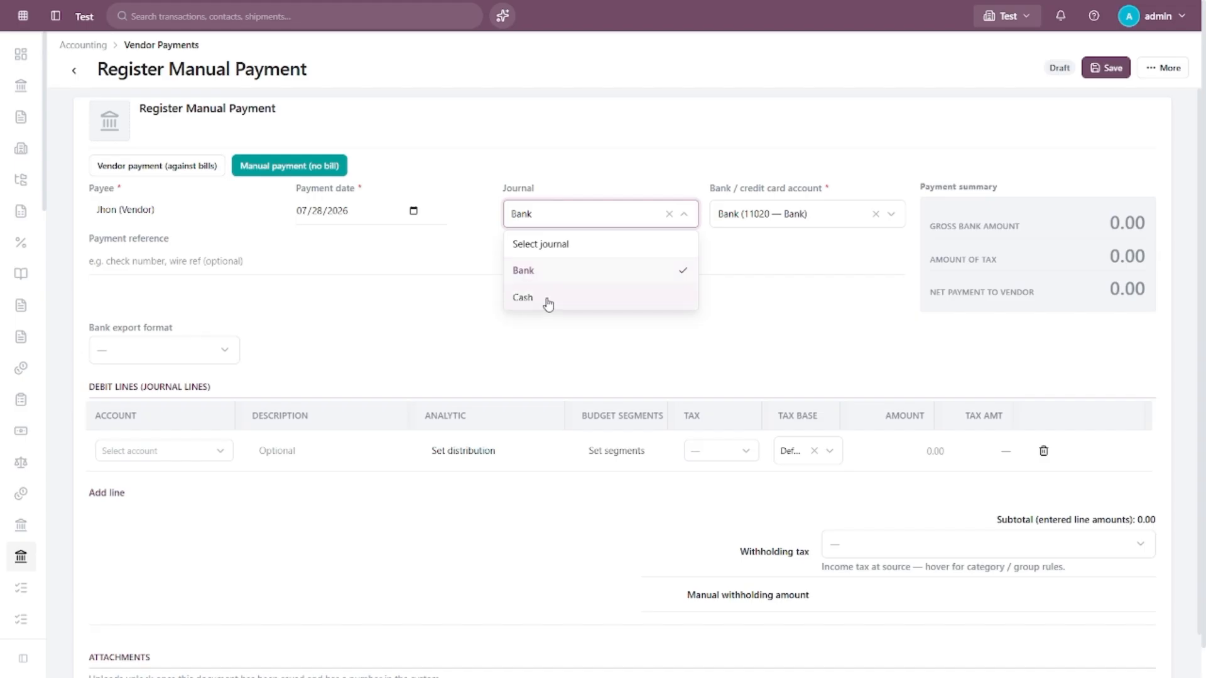
pyautogui.click(548, 273)
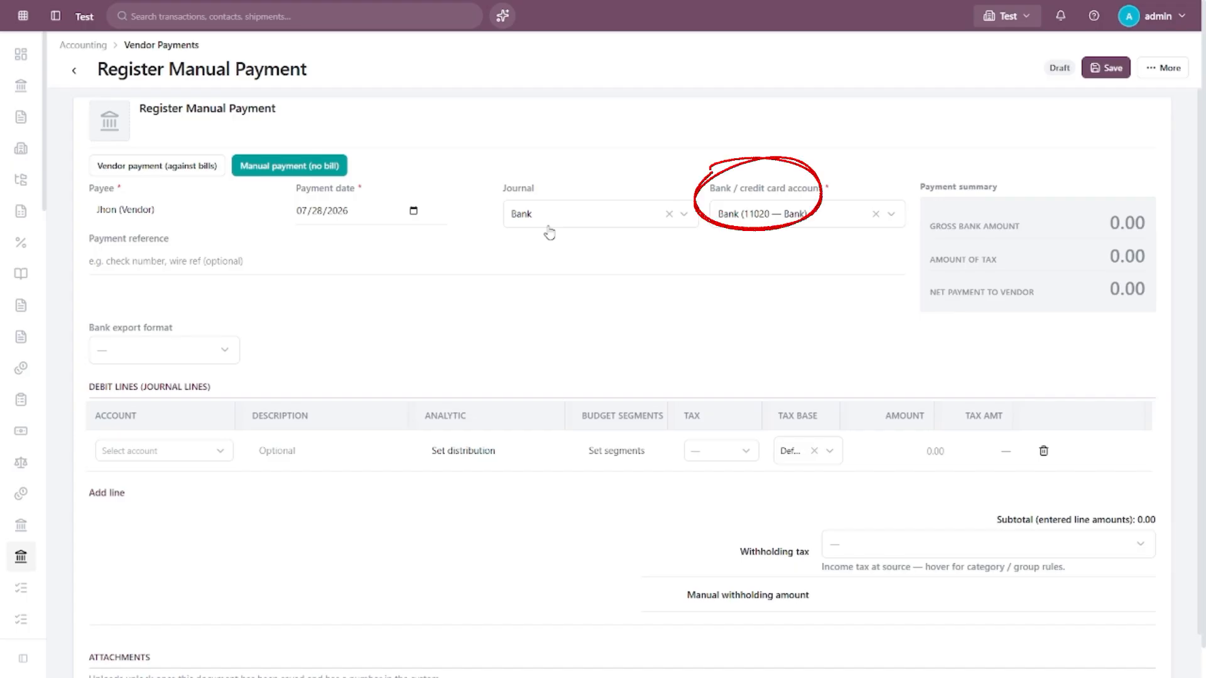
pyautogui.click(746, 214)
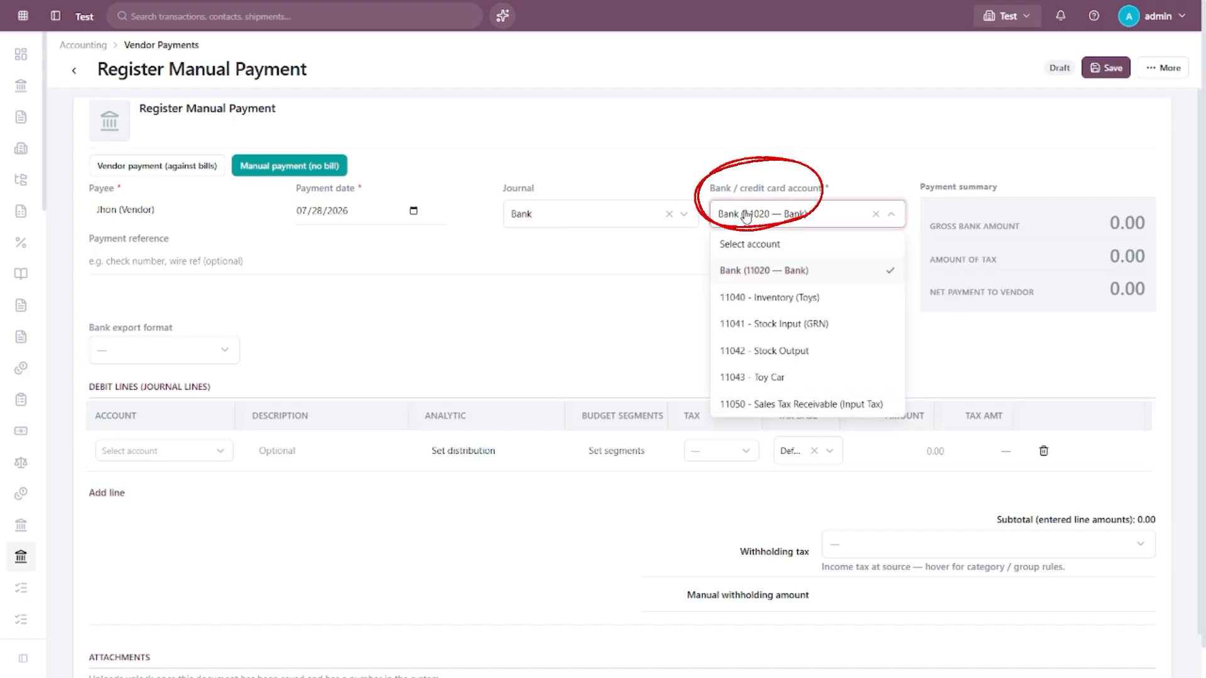
pyautogui.click(768, 276)
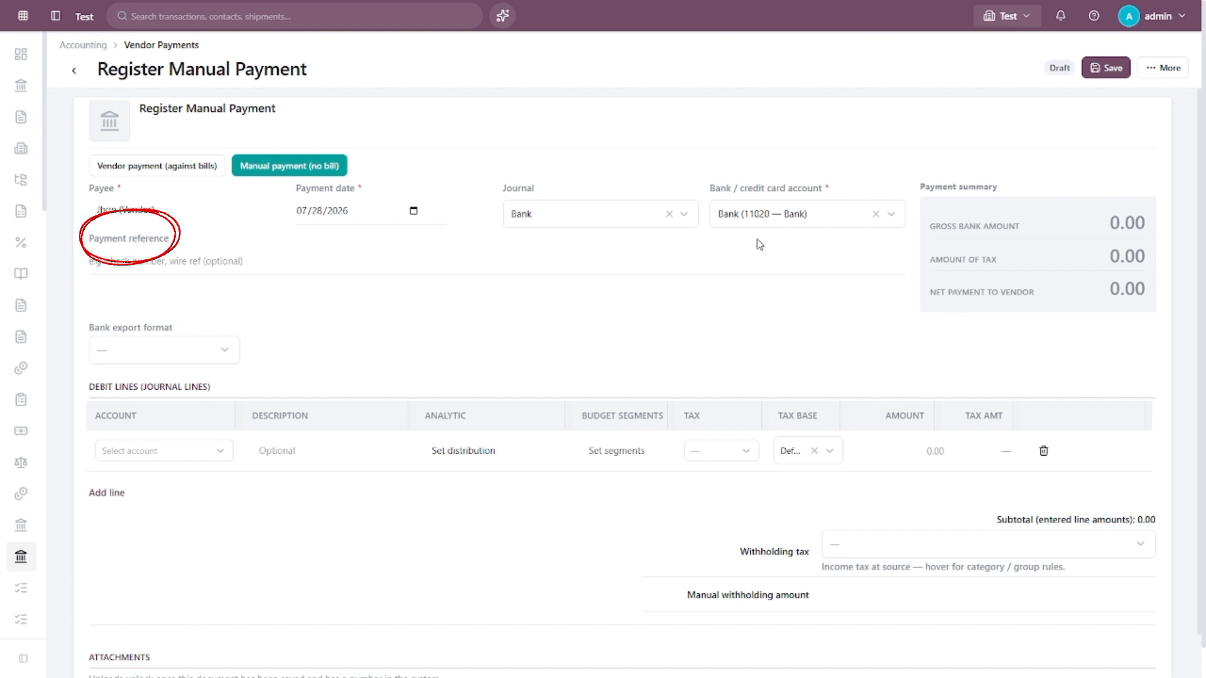
pyautogui.click(278, 252)
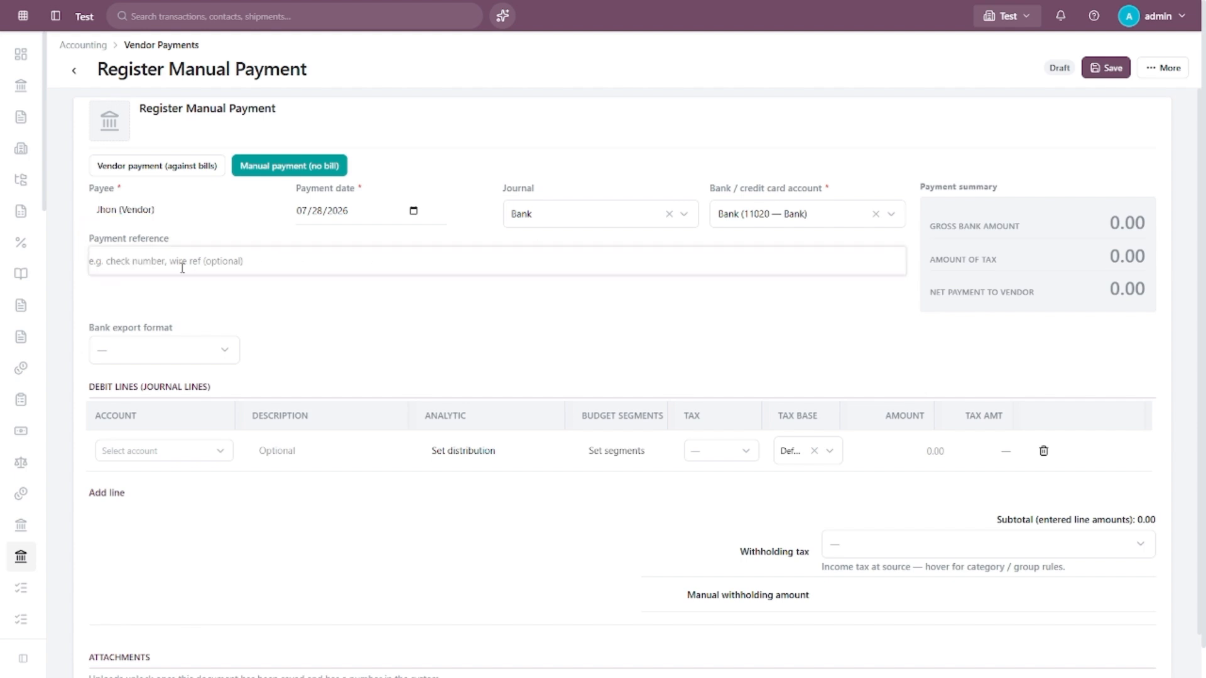
pyautogui.click(225, 287)
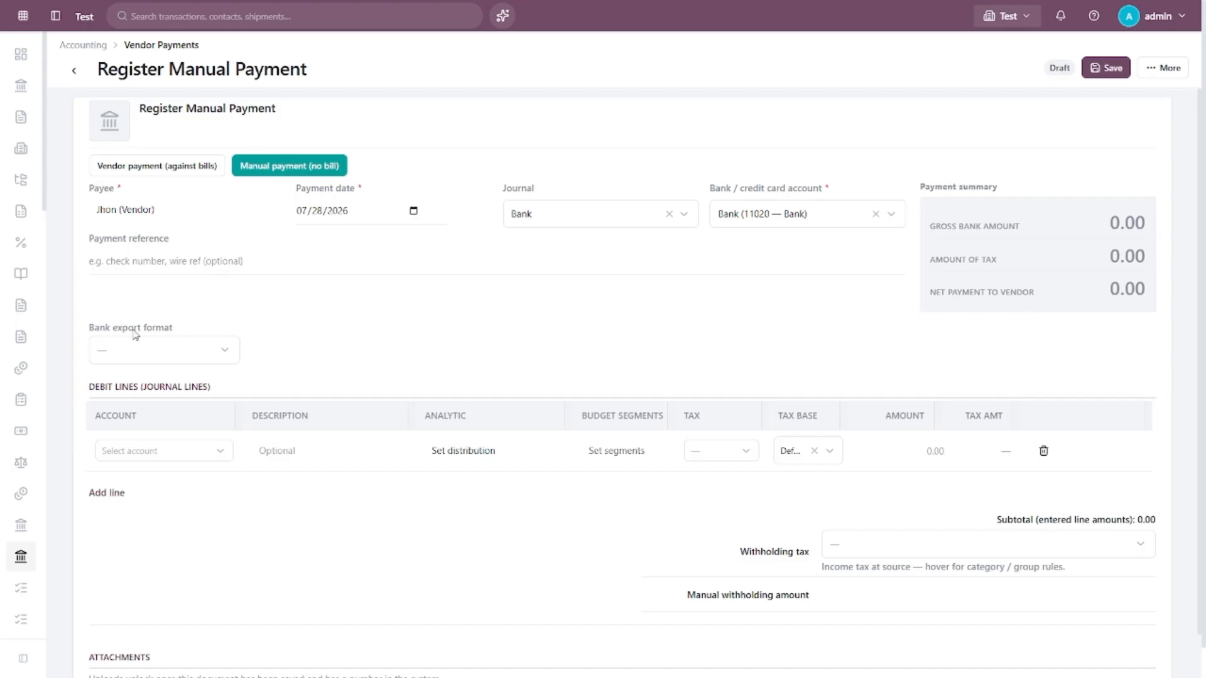
pyautogui.click(188, 351)
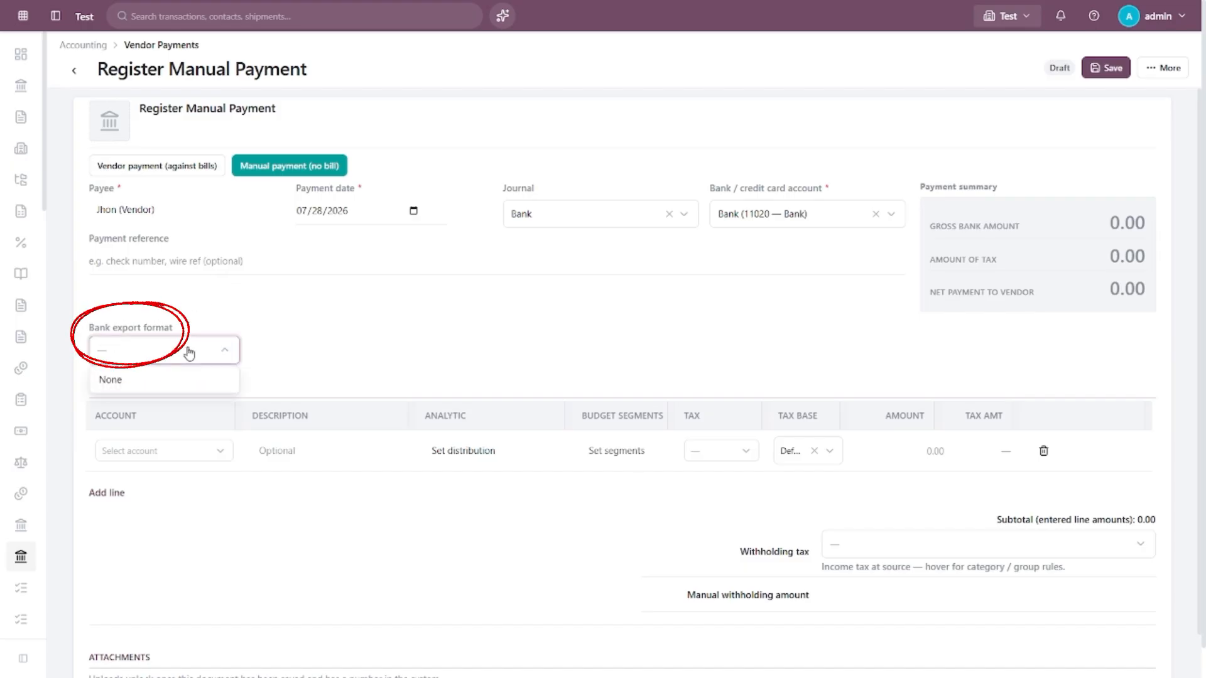
pyautogui.click(253, 347)
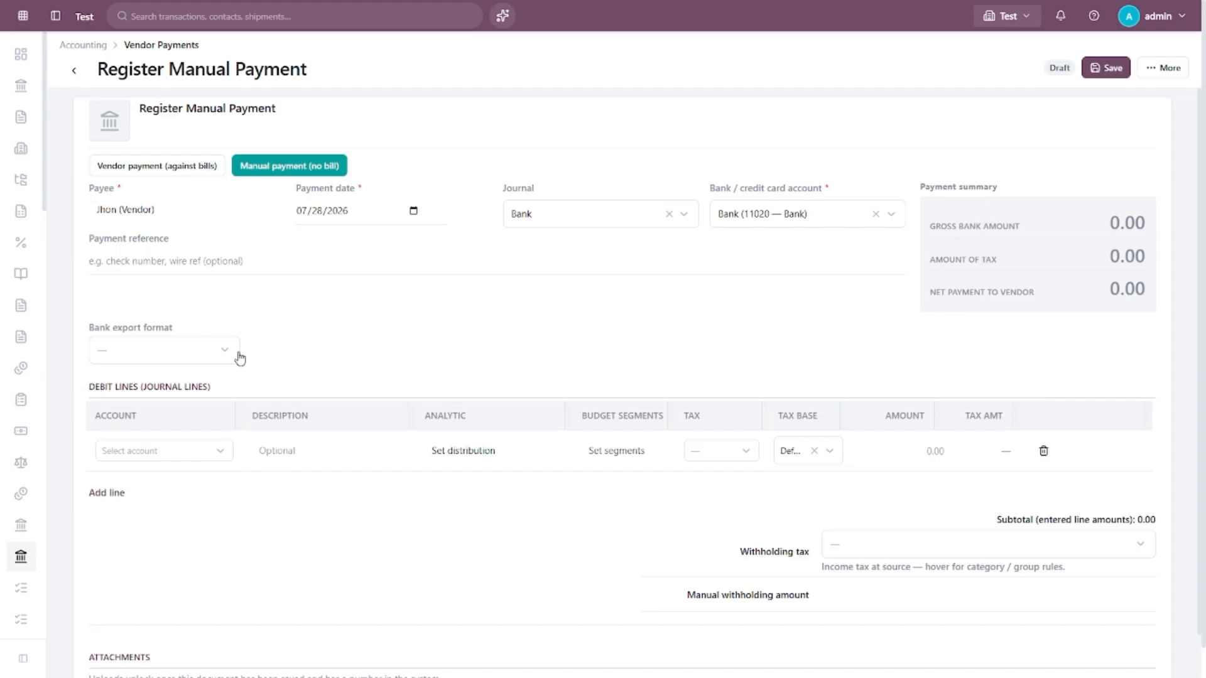
# Set the account of the first debit line to 61003 — Miscellaneous Expense.
pyautogui.click(187, 454)
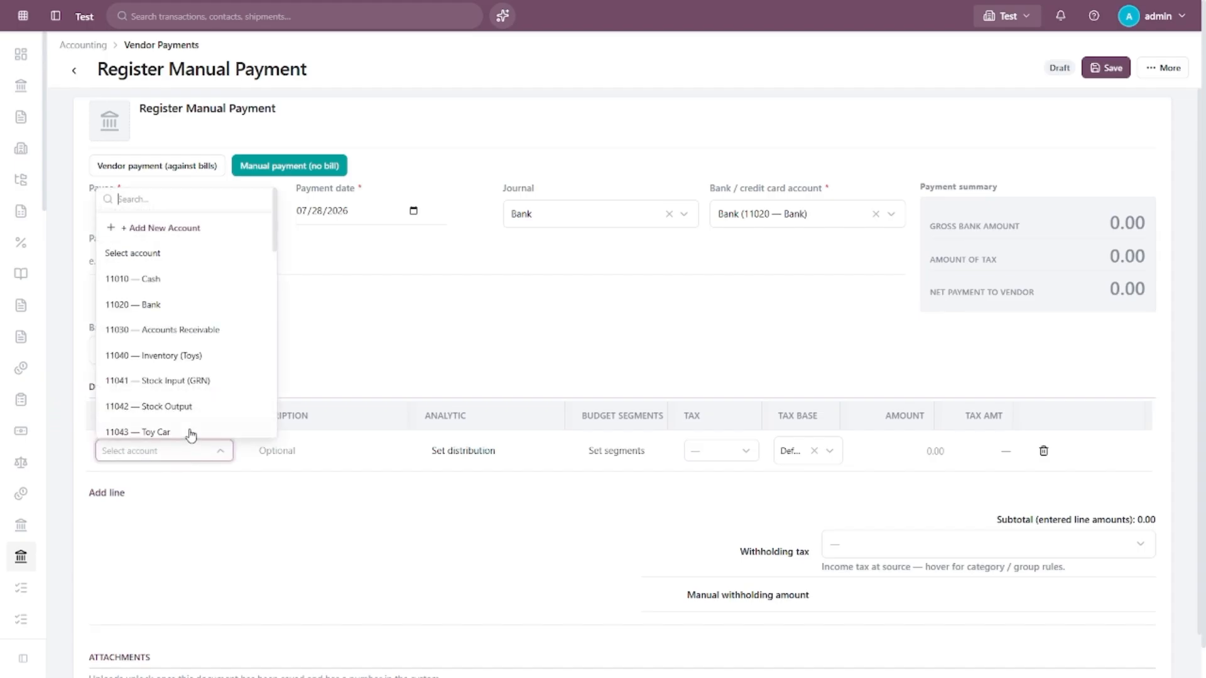
pyautogui.scroll(-3, 189, 422)
pyautogui.scroll(-5, 191, 418)
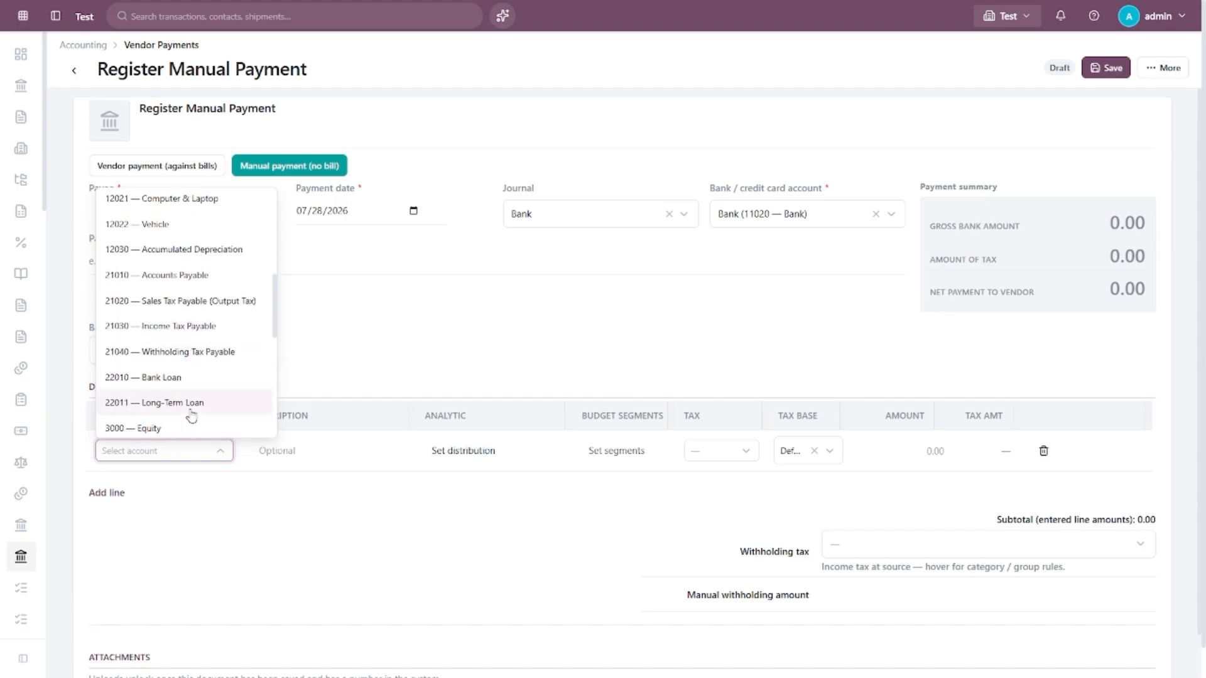
pyautogui.scroll(-5, 190, 403)
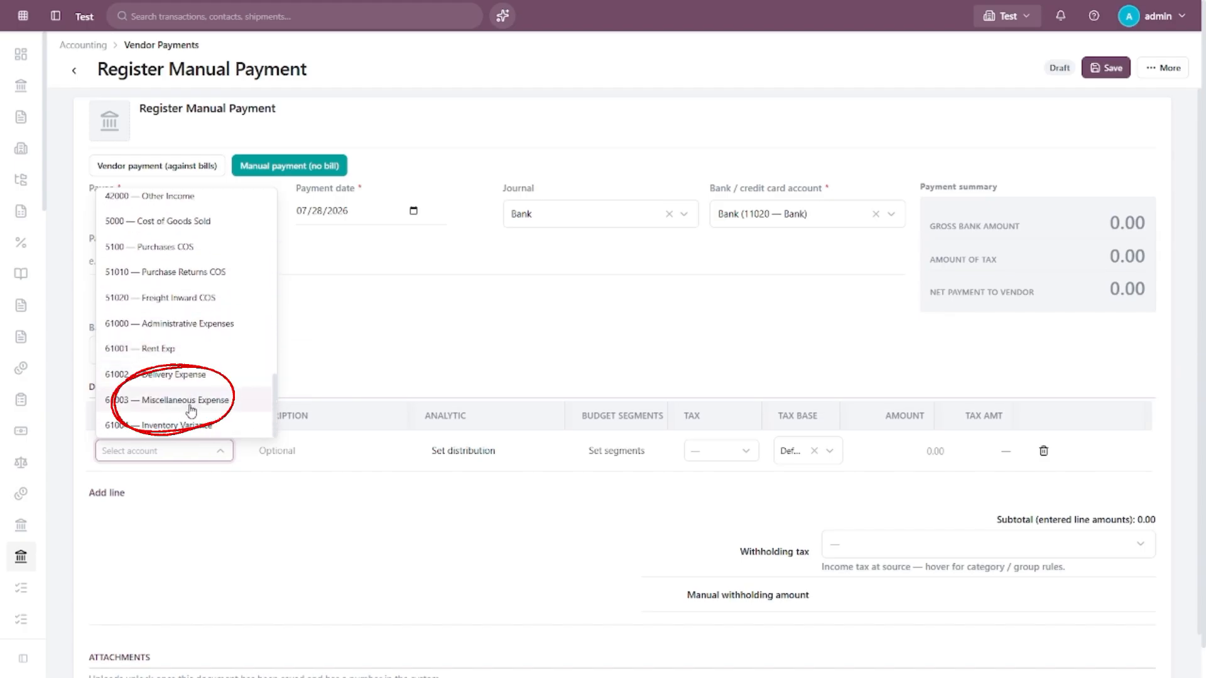
pyautogui.click(190, 405)
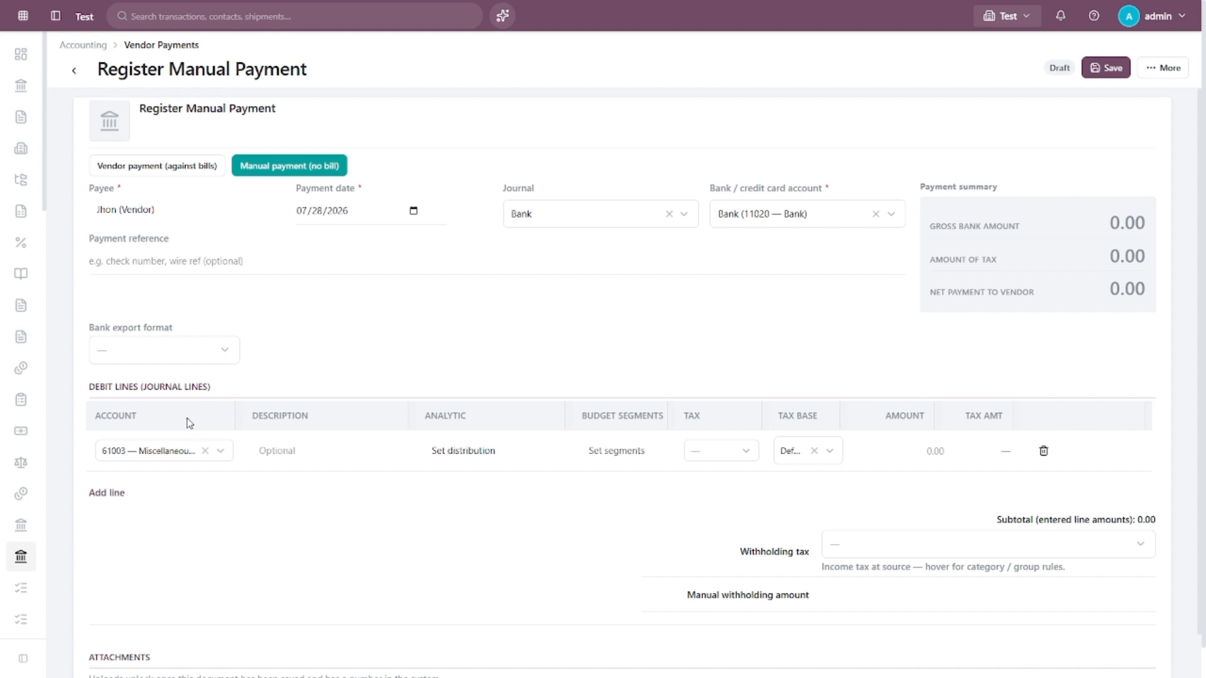
pyautogui.click(314, 457)
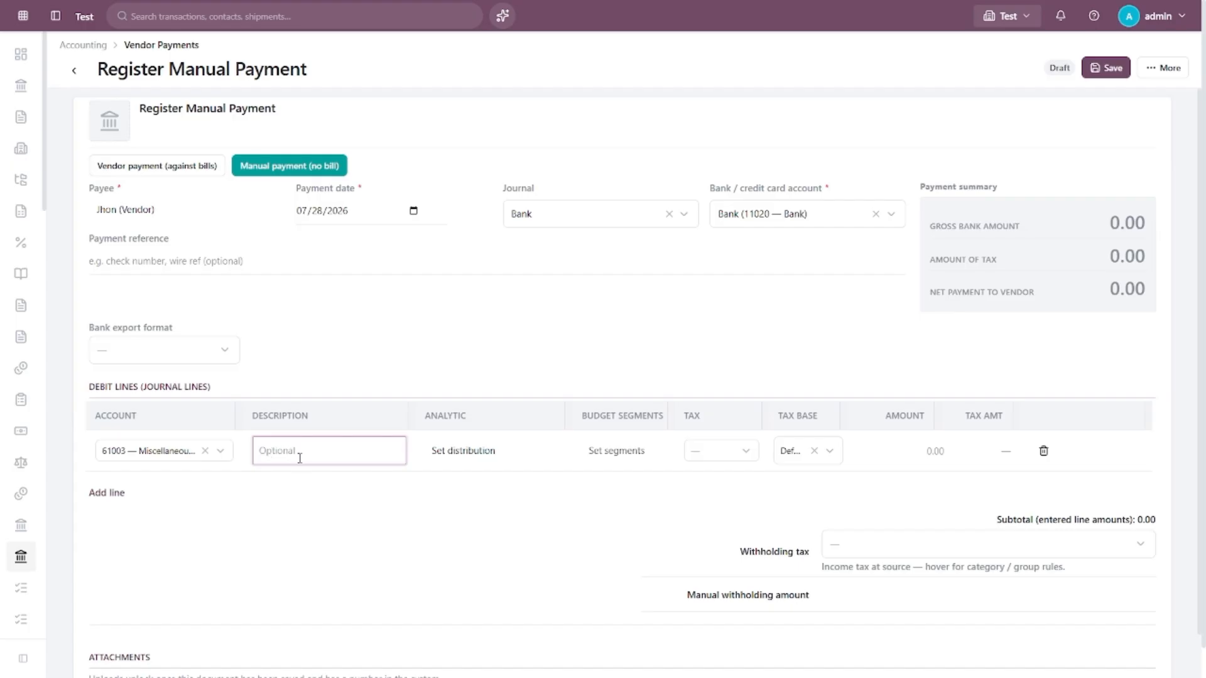
pyautogui.click(291, 478)
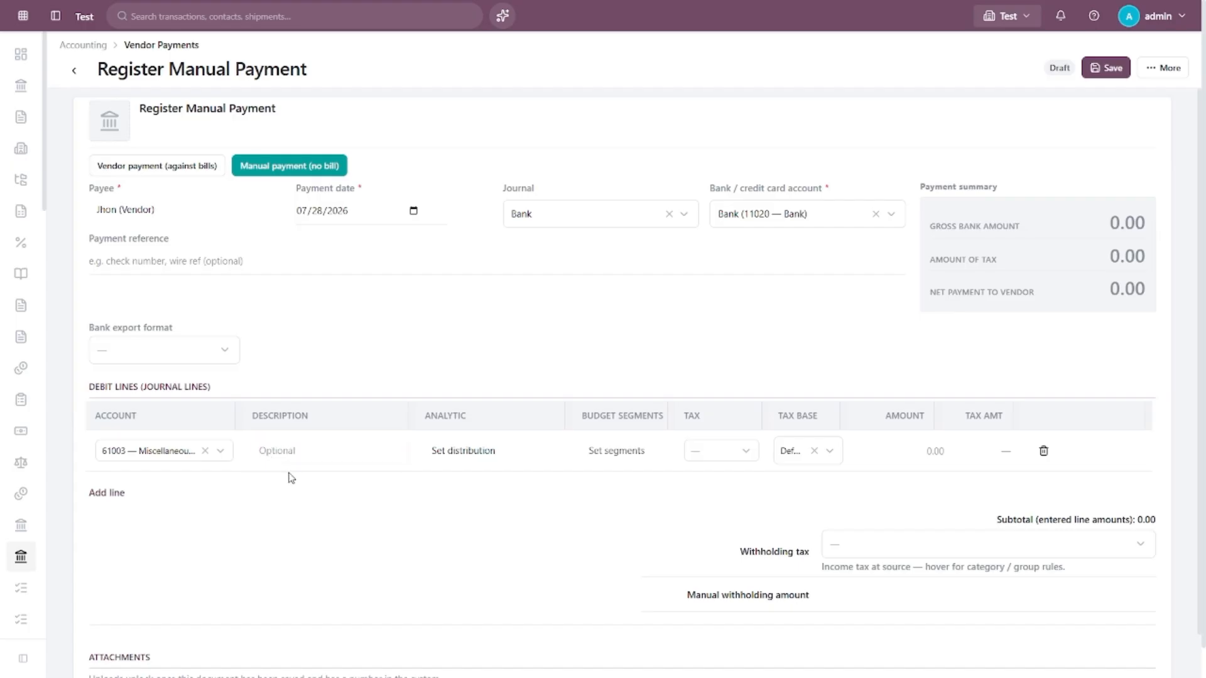
pyautogui.click(501, 455)
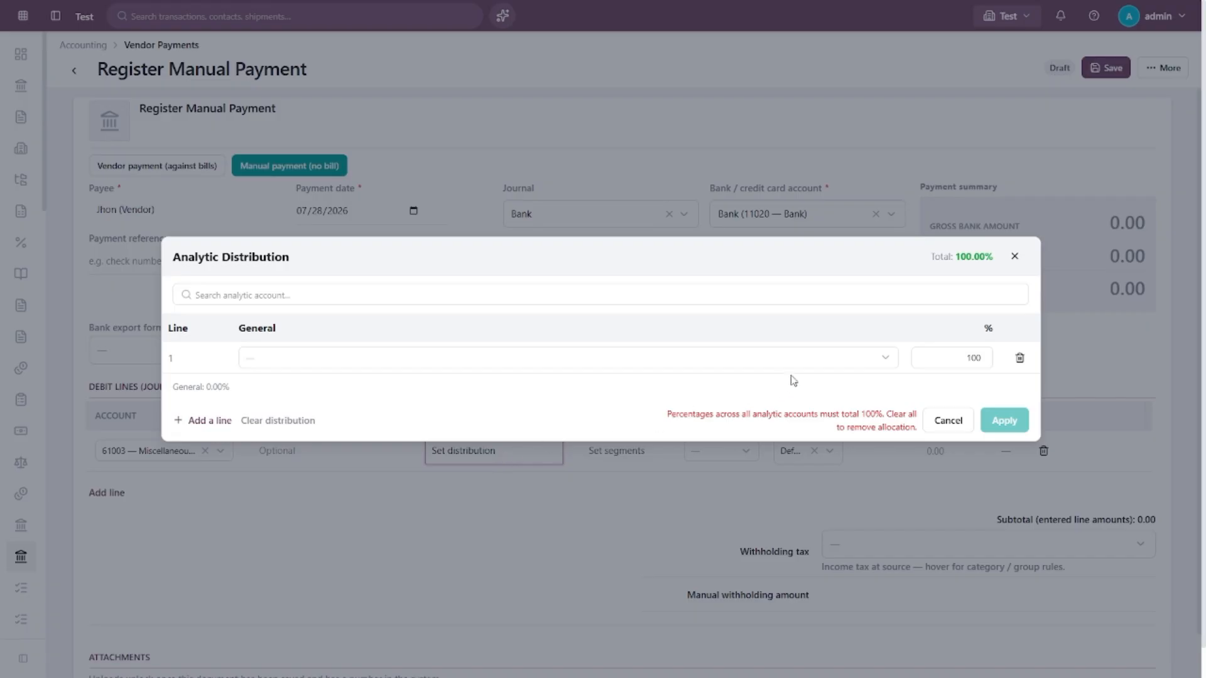
pyautogui.click(727, 359)
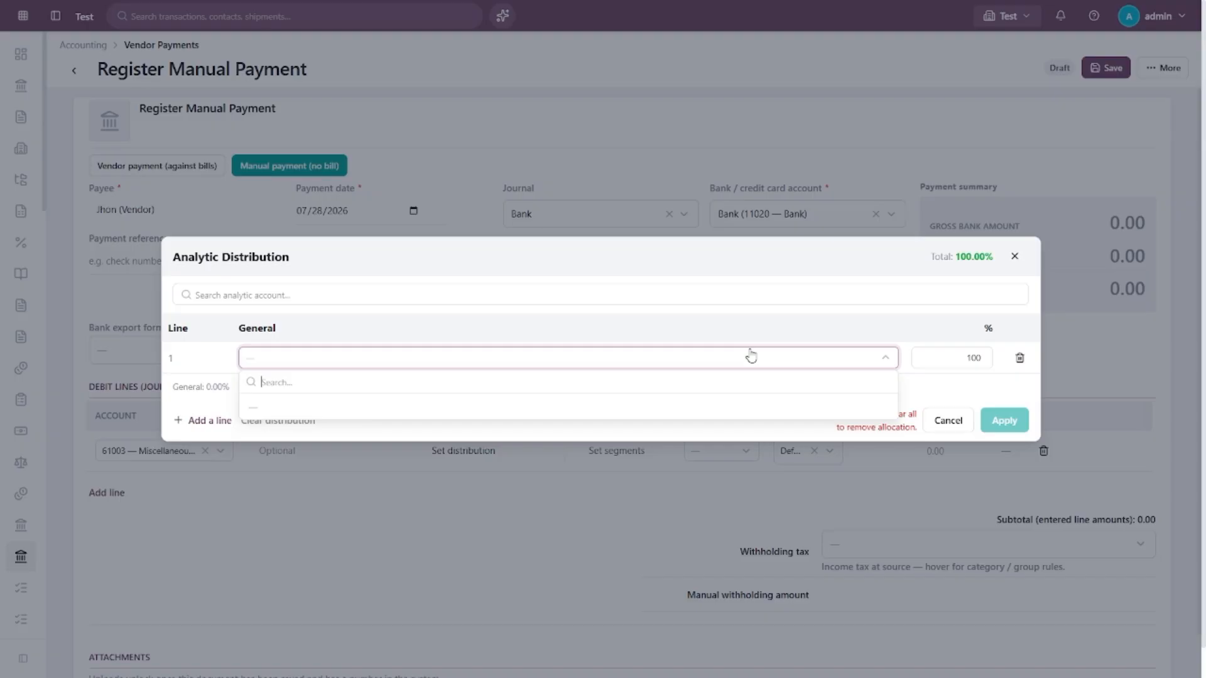
pyautogui.click(1013, 257)
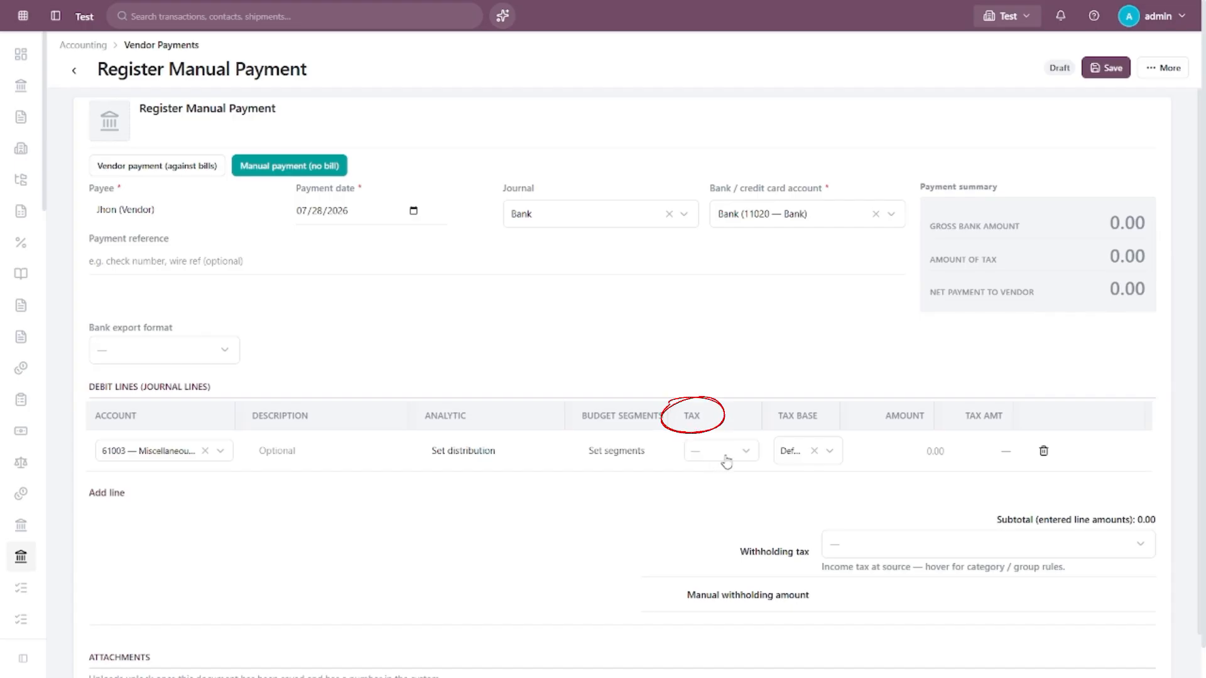
pyautogui.click(797, 457)
pyautogui.click(734, 464)
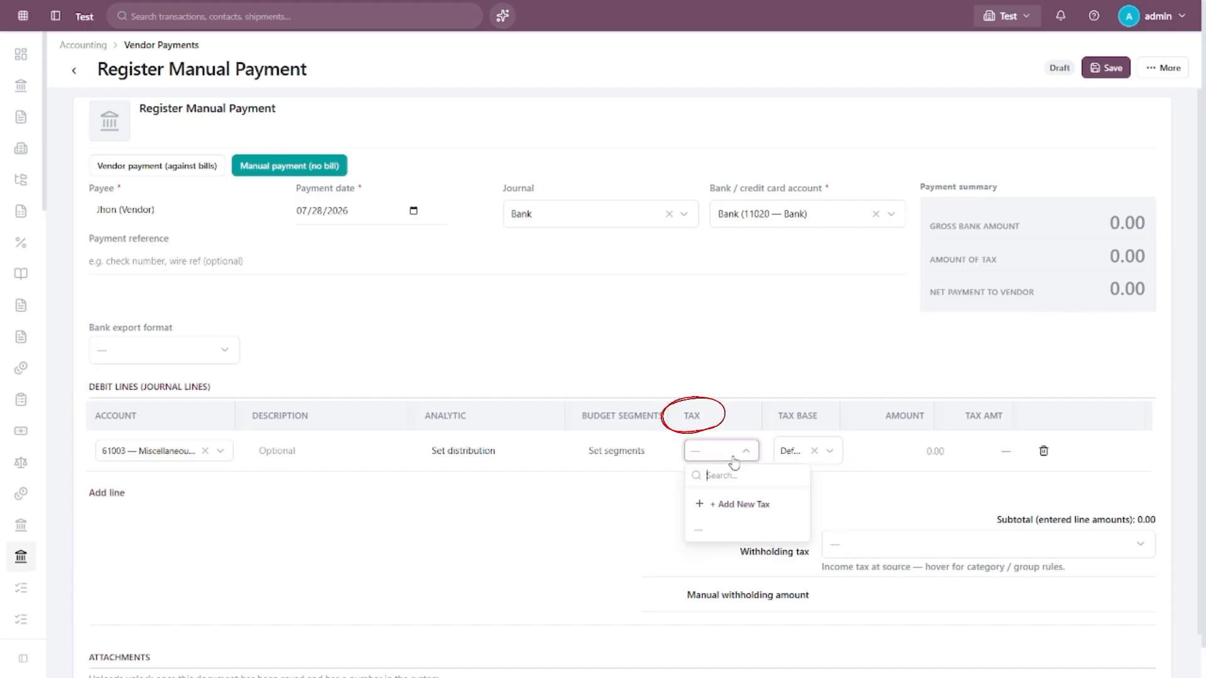
# Enter an amount of 60000 on the miscellaneous expense debit line.
pyautogui.click(907, 451)
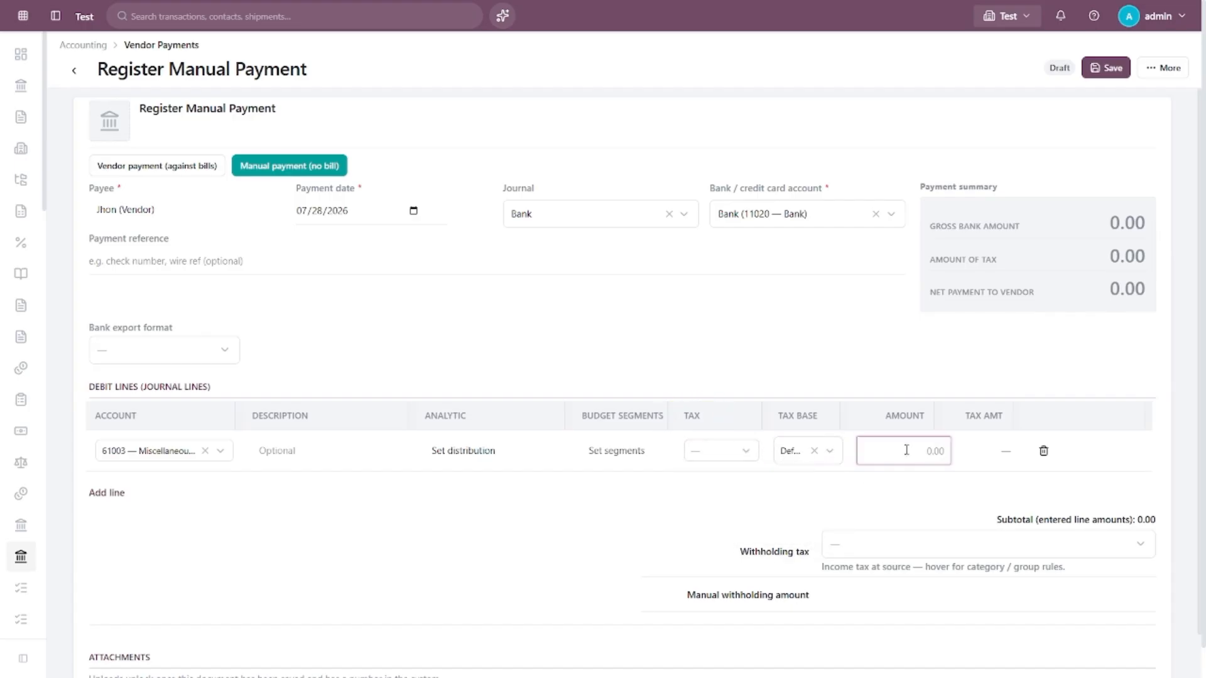
pyautogui.write('60000')
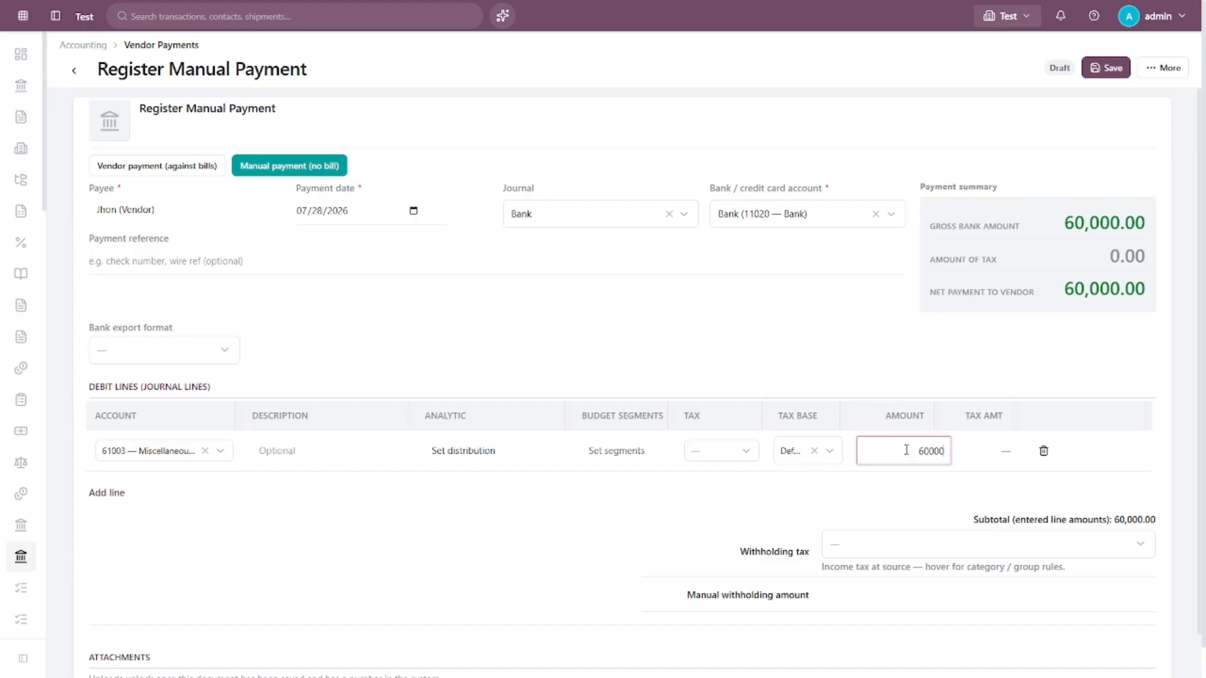
pyautogui.click(713, 530)
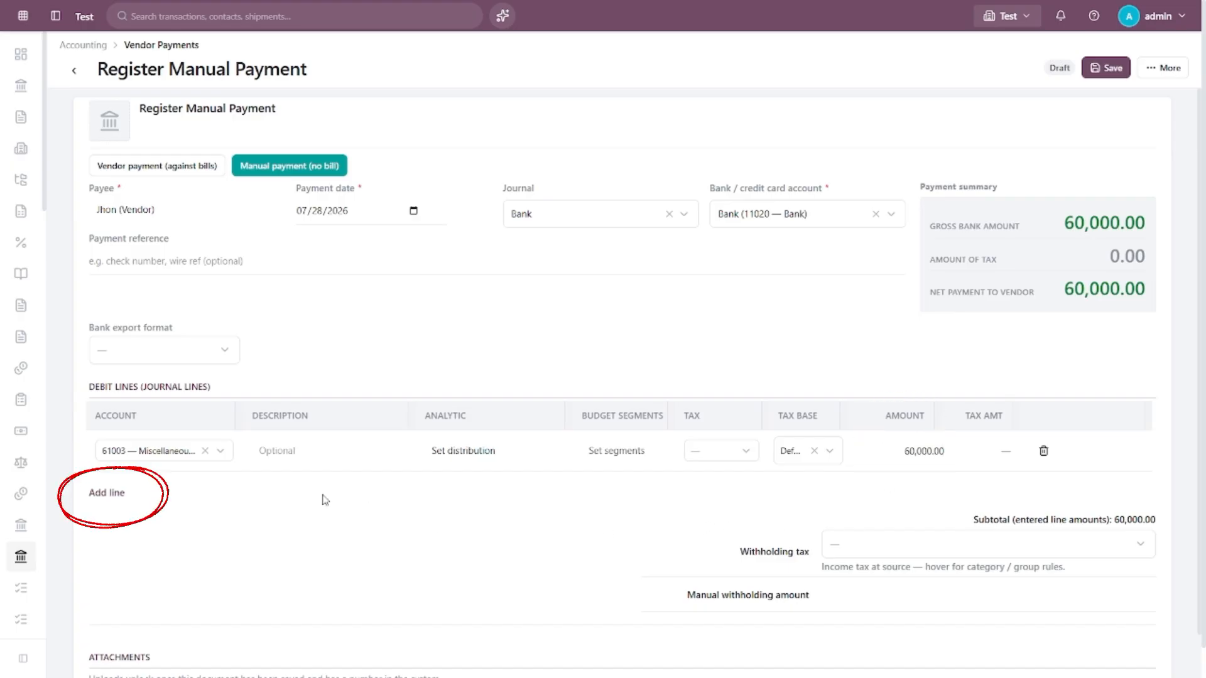
pyautogui.click(112, 494)
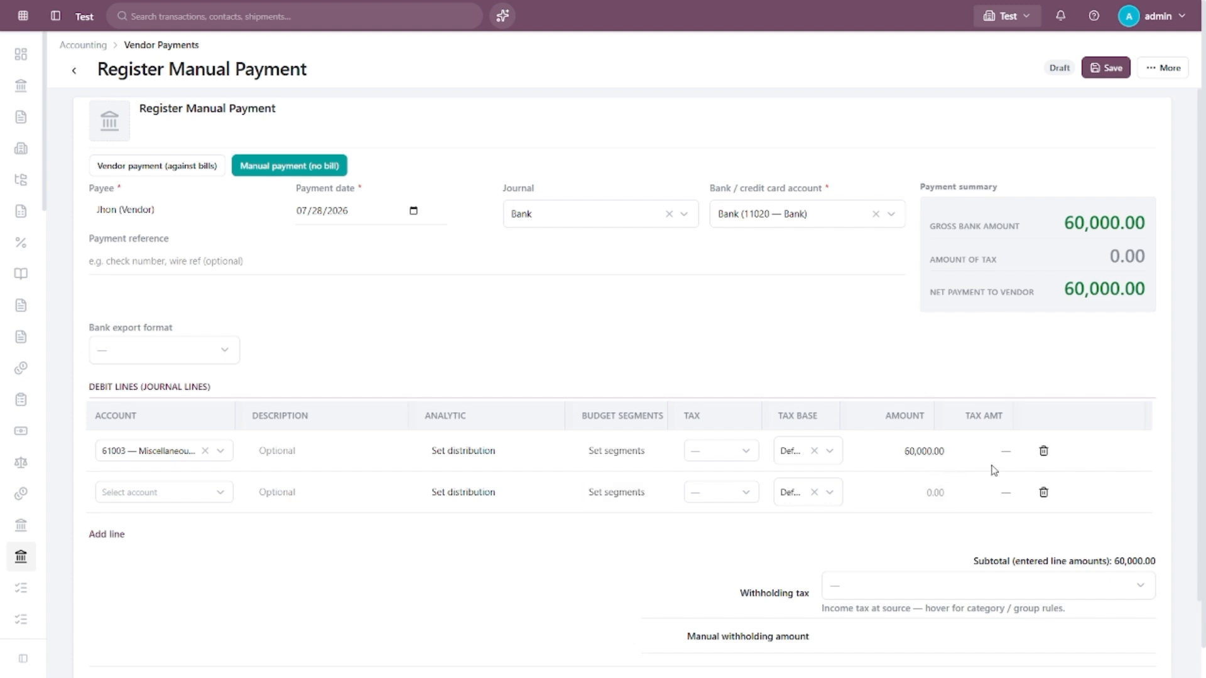
pyautogui.click(1043, 493)
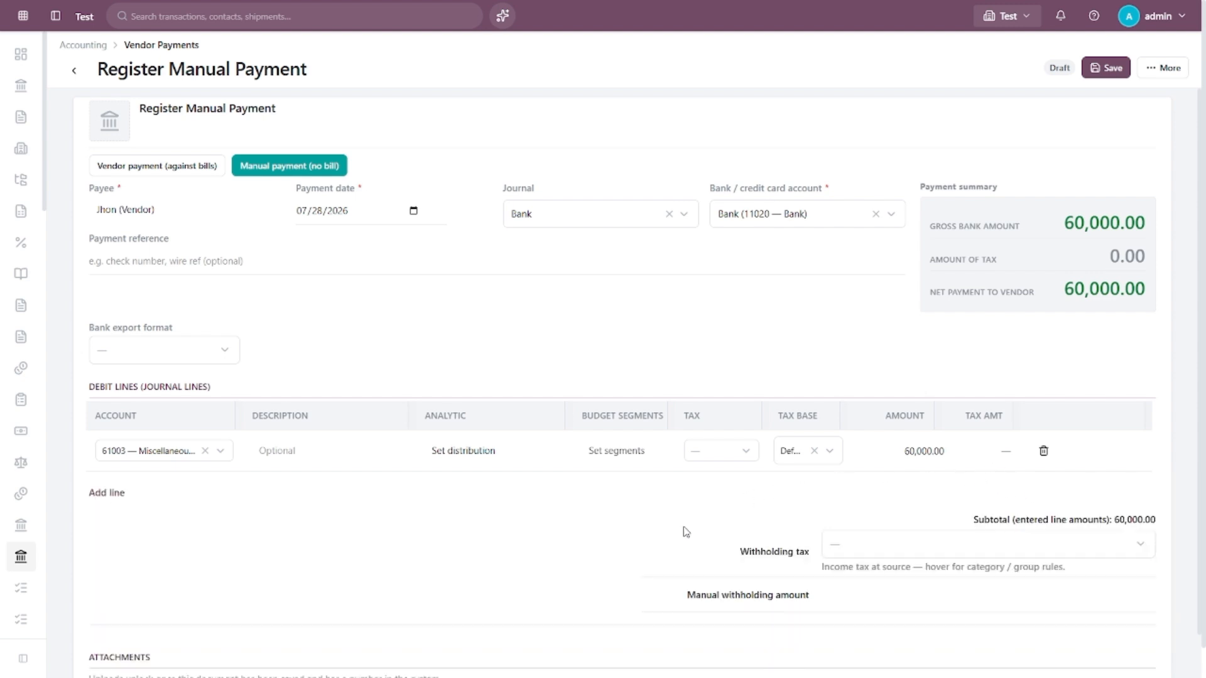
pyautogui.click(853, 548)
pyautogui.click(795, 569)
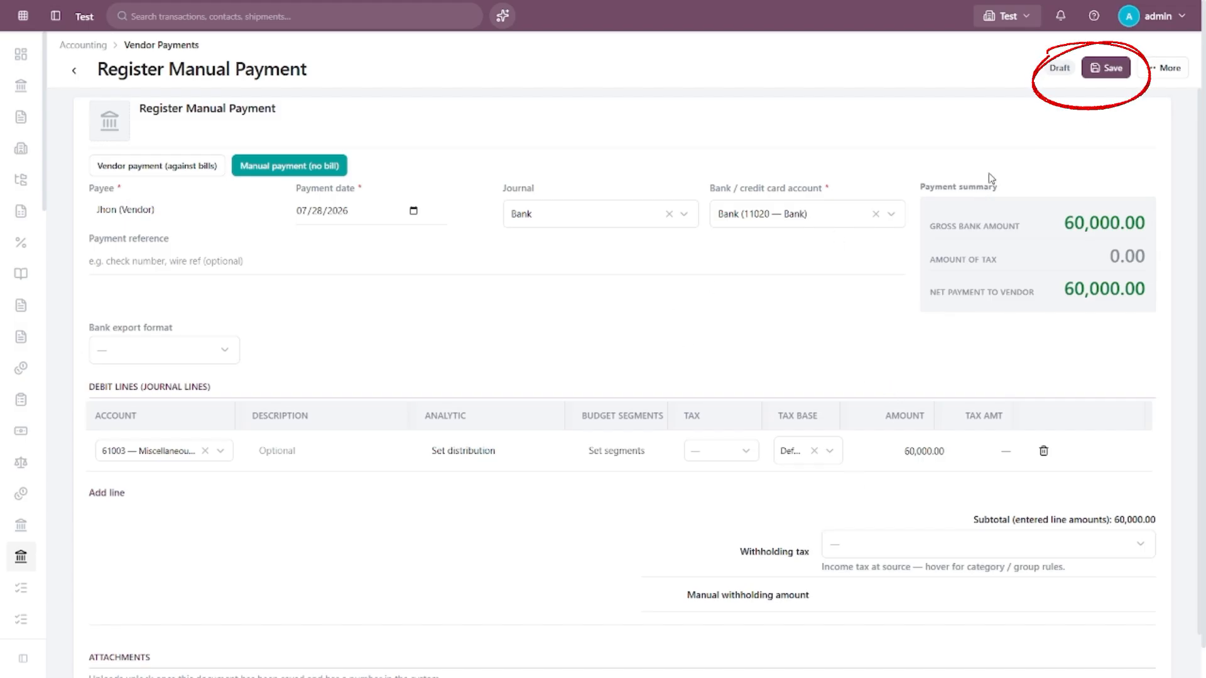
# Save the manual payment as a draft and post it.
pyautogui.click(1109, 68)
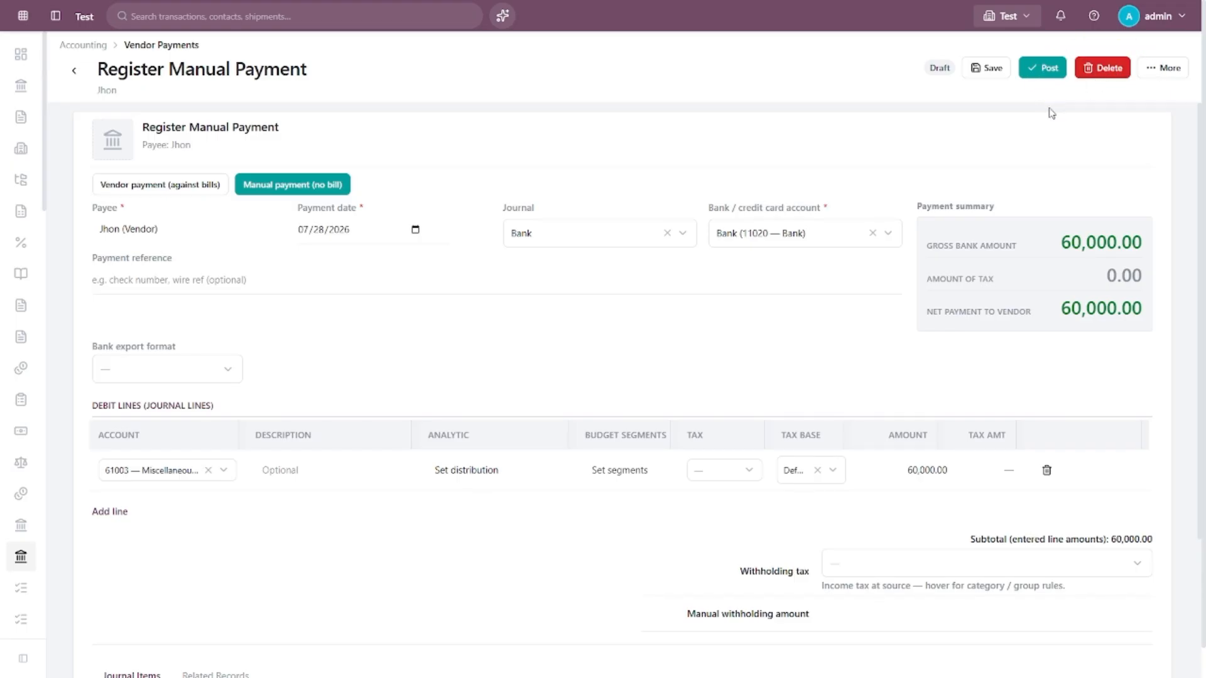
pyautogui.click(1044, 69)
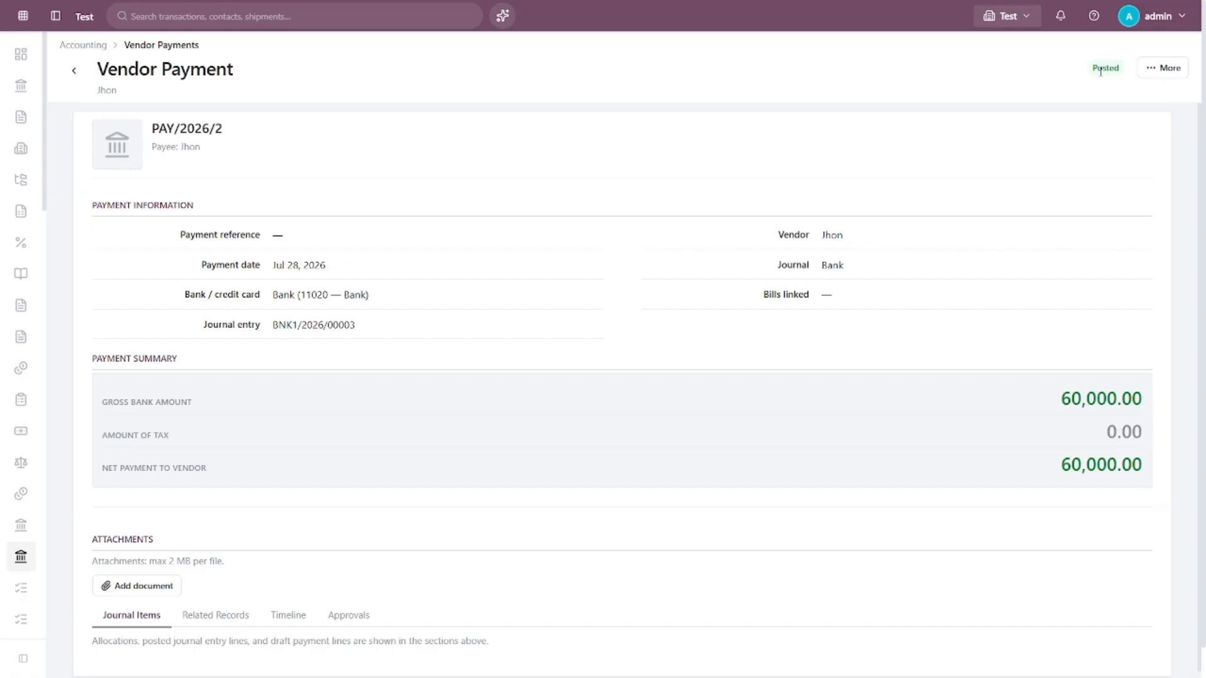
# Edit the posted vendor payment PAY/2026/2, set its payment date to 07/26/2026 and save the change.
pyautogui.click(1150, 71)
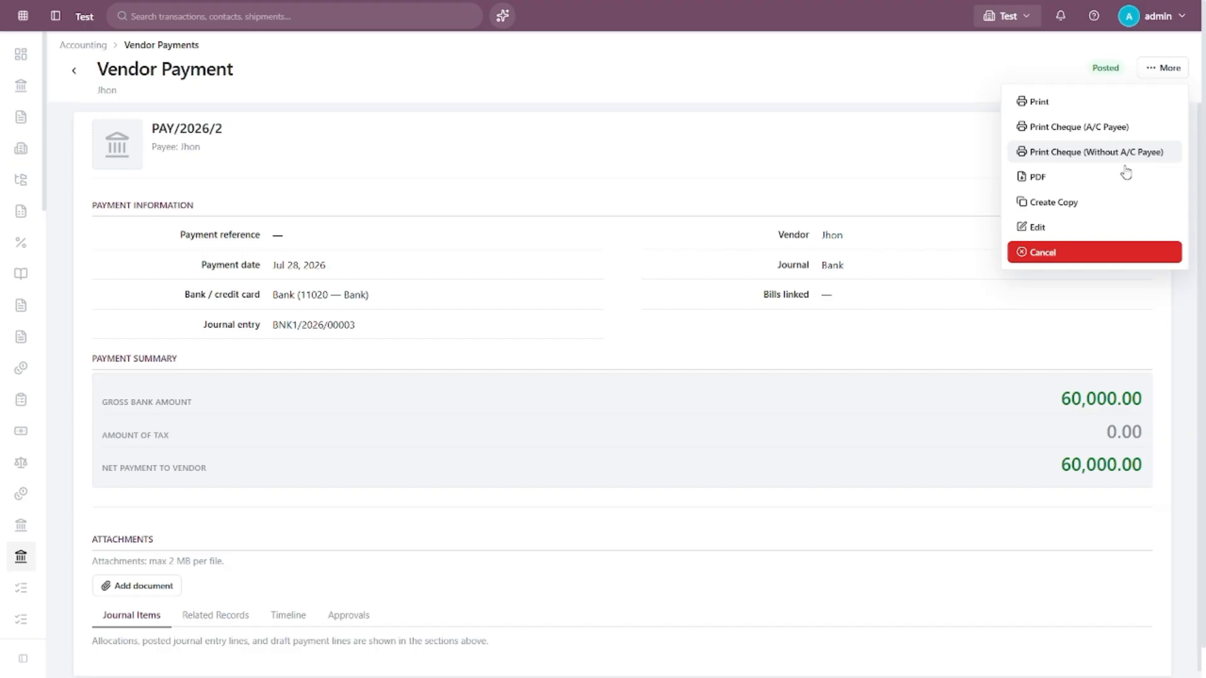
pyautogui.click(1052, 227)
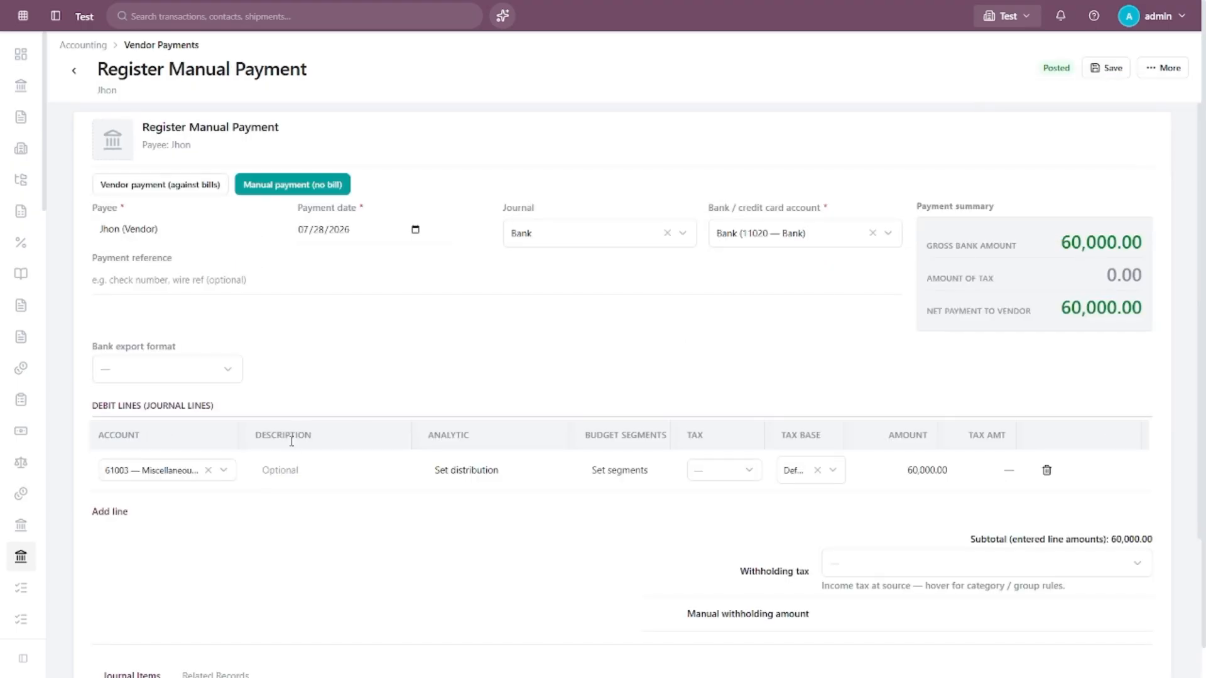
pyautogui.click(414, 231)
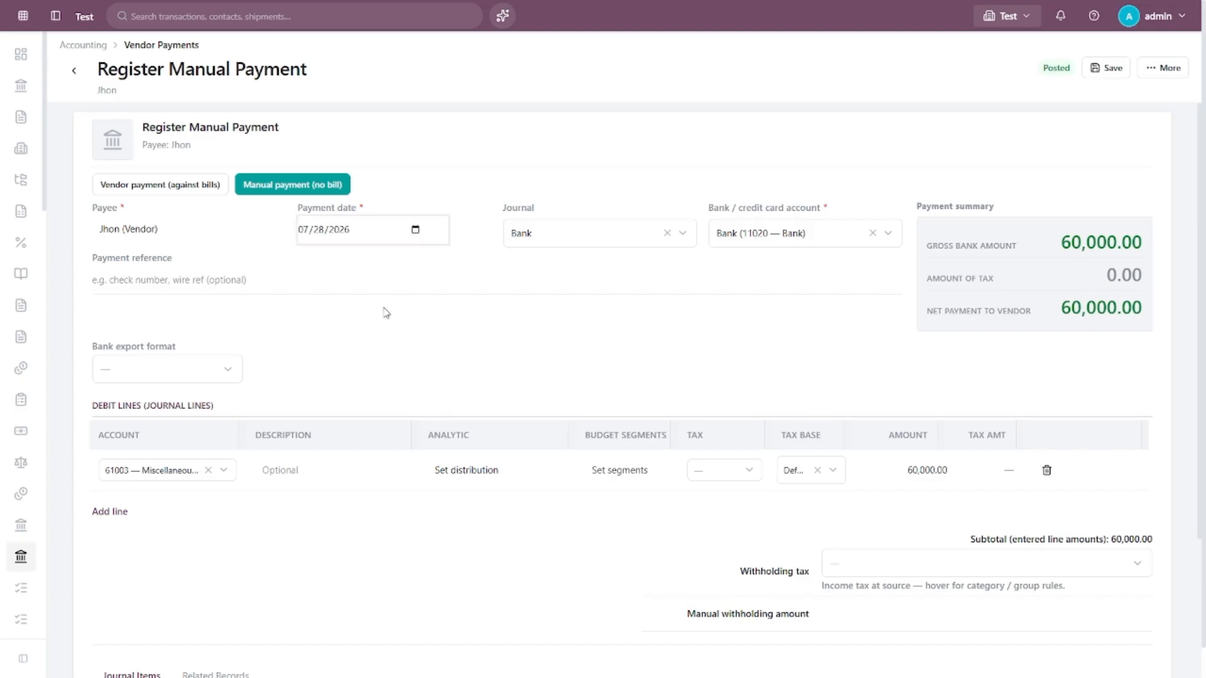
pyautogui.click(320, 401)
pyautogui.click(1109, 71)
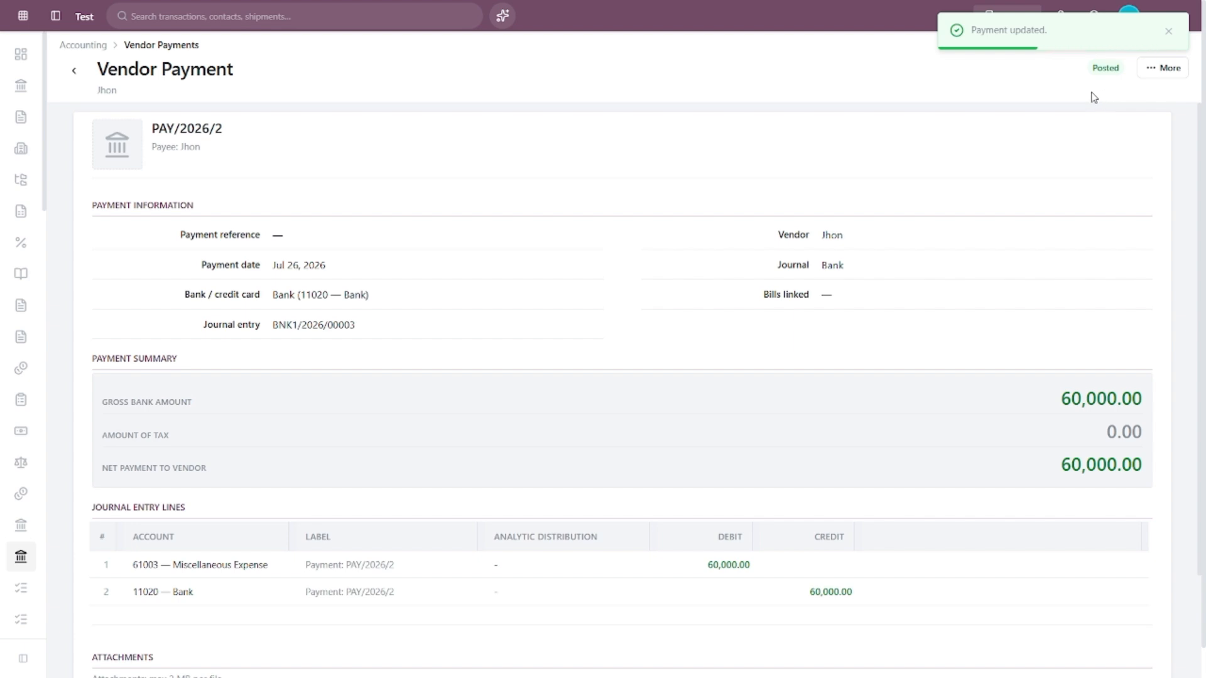
# Review the updated payment's journal entry lines and return to the Vendor Payments list.
pyautogui.scroll(-2, 951, 177)
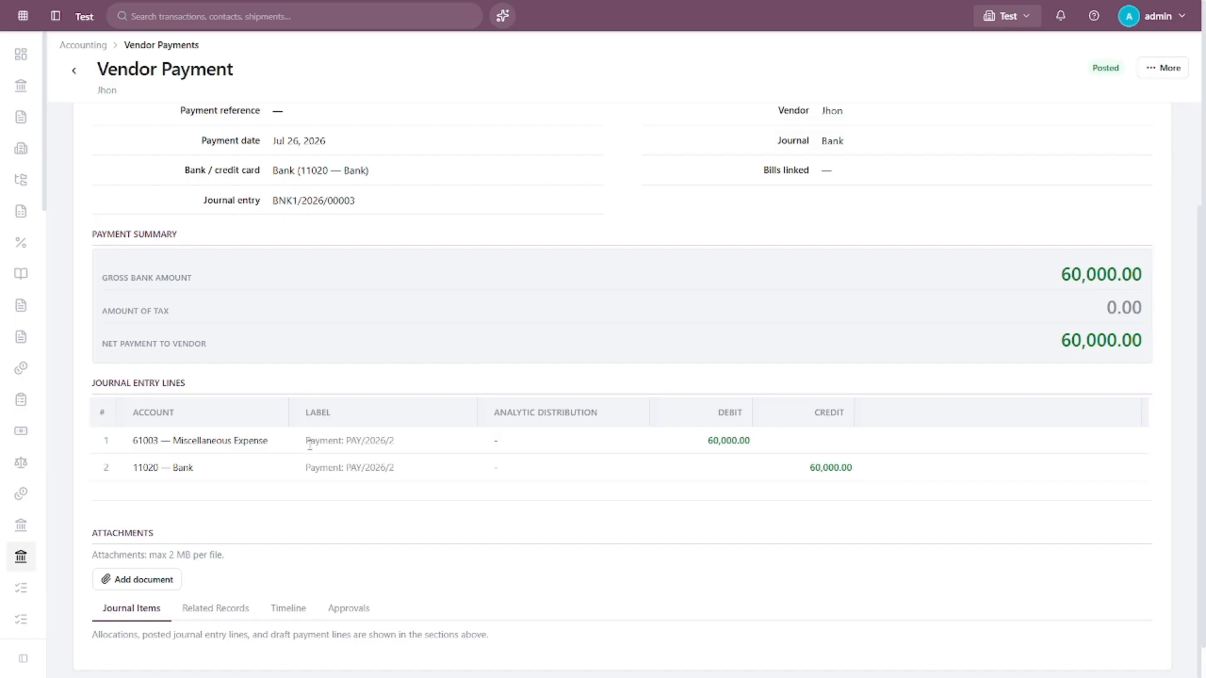
pyautogui.scroll(2, 293, 453)
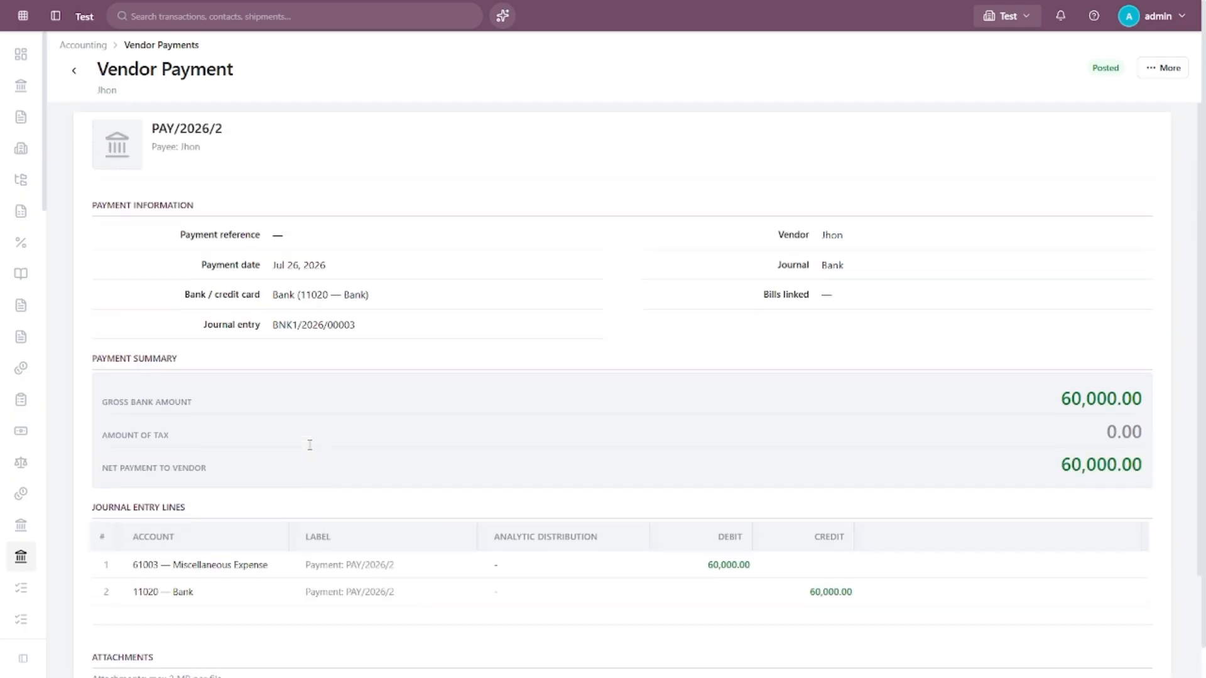
pyautogui.click(76, 71)
pyautogui.moveTo(6, 229)
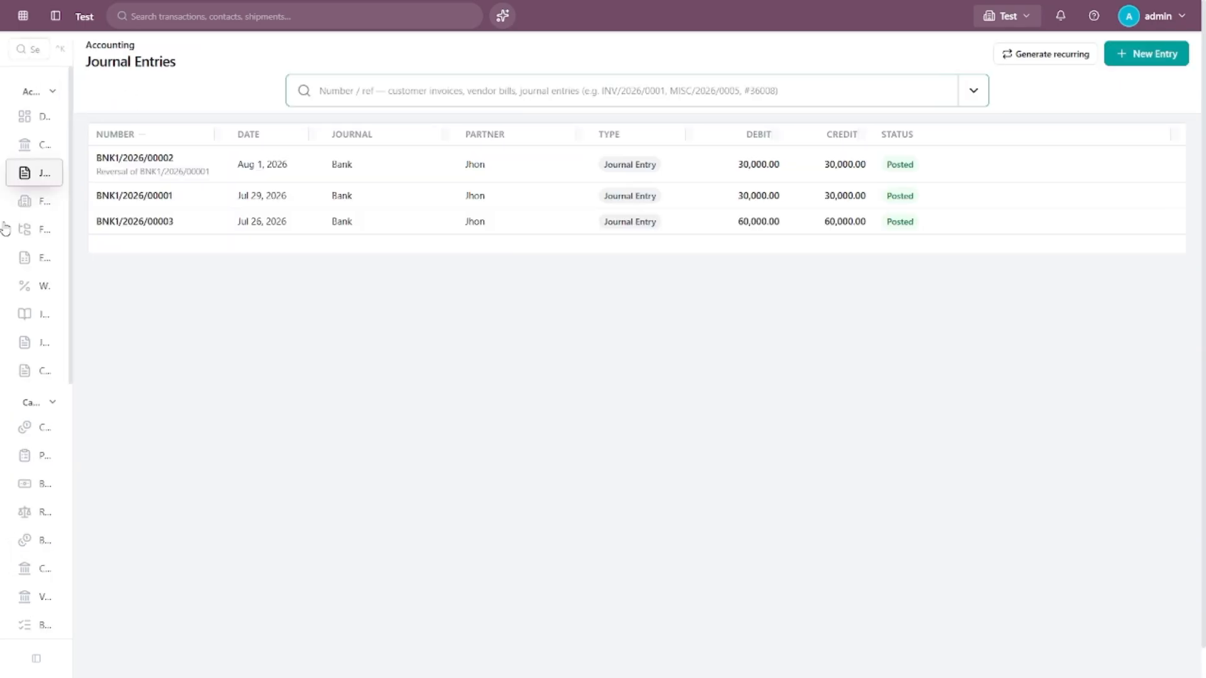
pyautogui.click(63, 598)
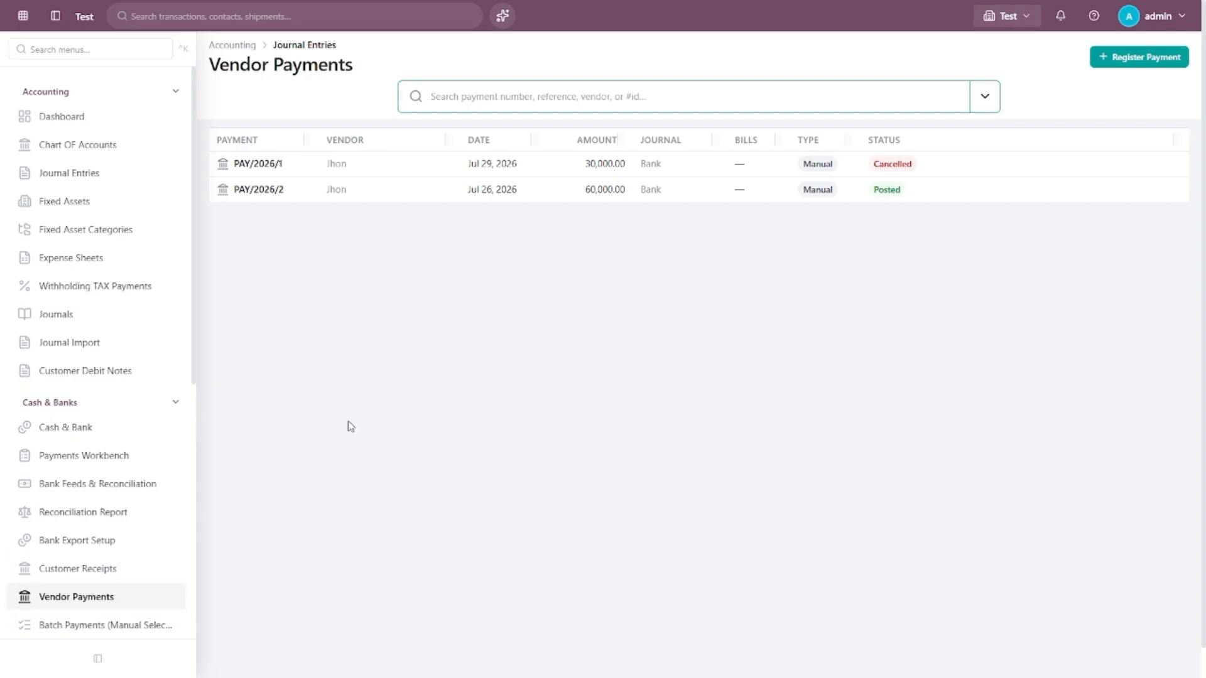